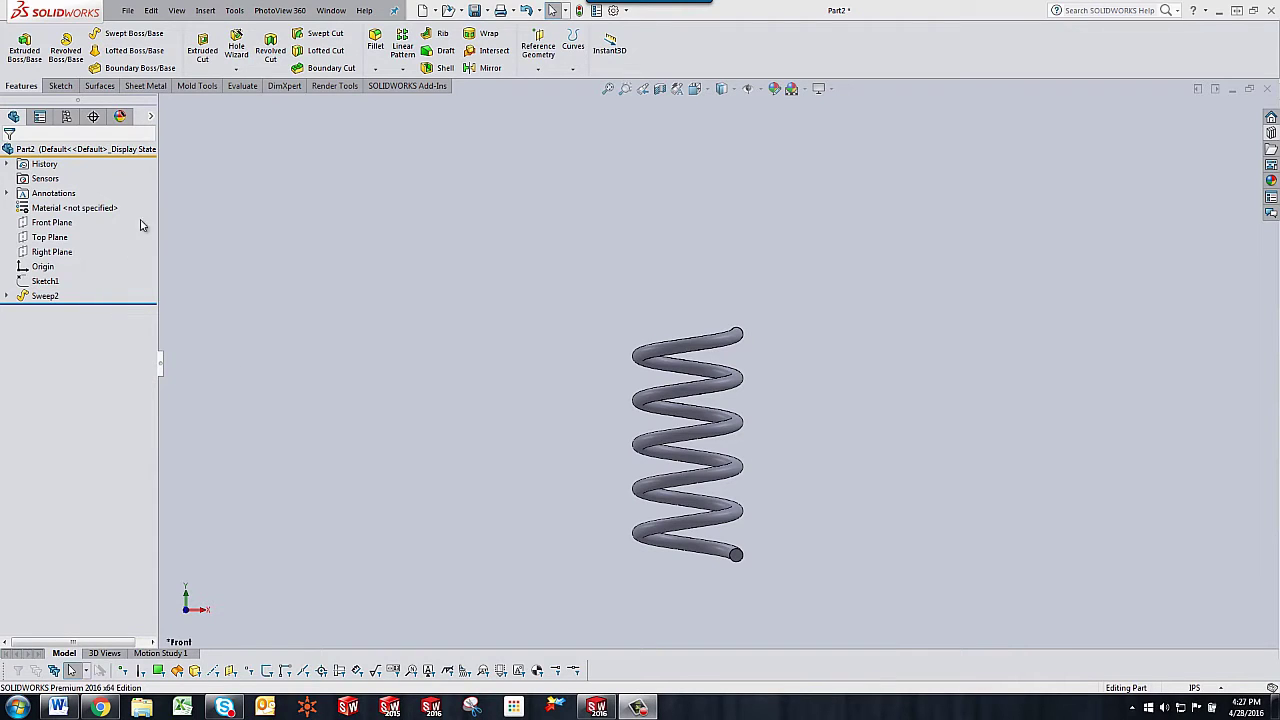
Hide the Sweep2 spring body
{"action": "left_click", "coordinate": [151, 116]}
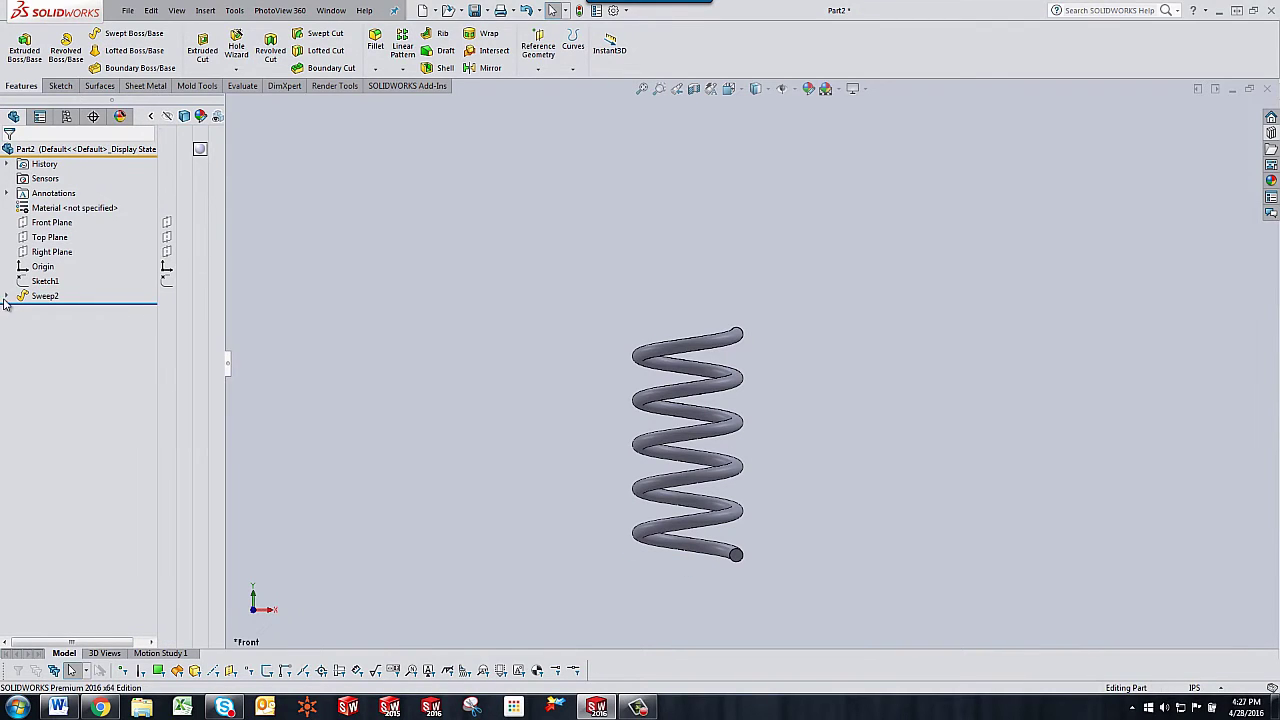
{"action": "left_click", "coordinate": [7, 296]}
{"action": "right_click", "coordinate": [48, 296]}
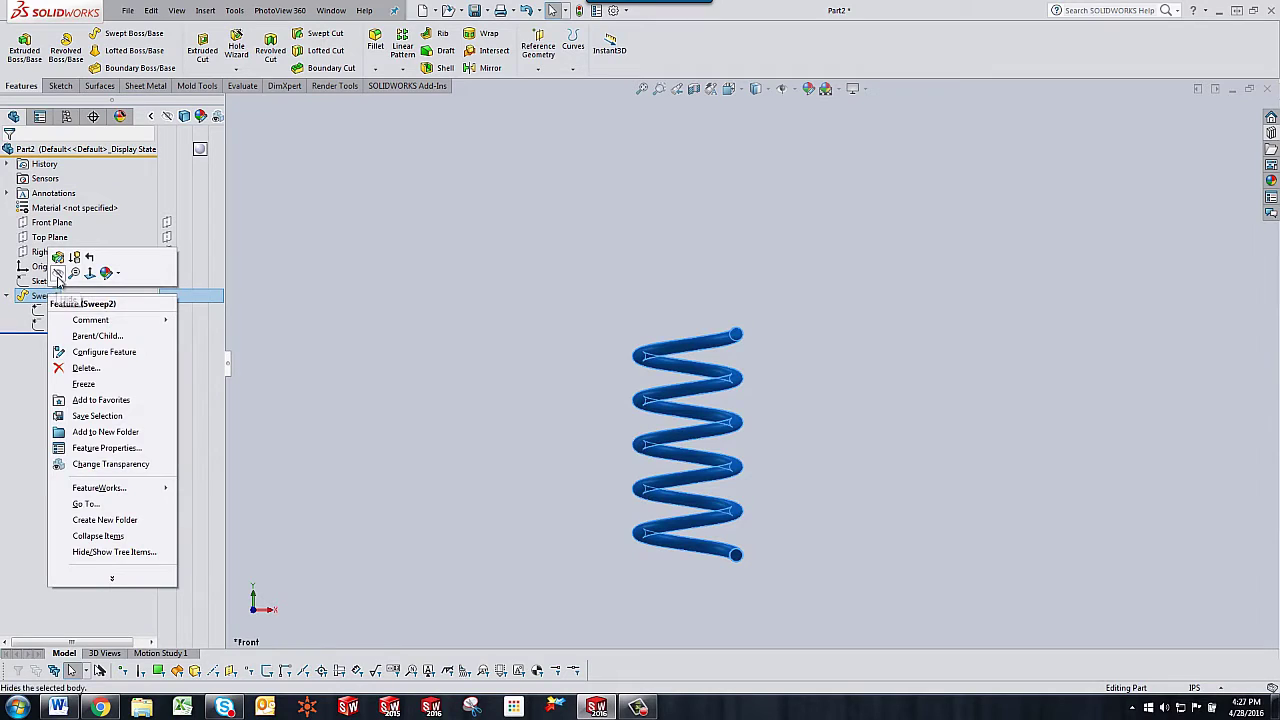
{"action": "left_click", "coordinate": [58, 281]}
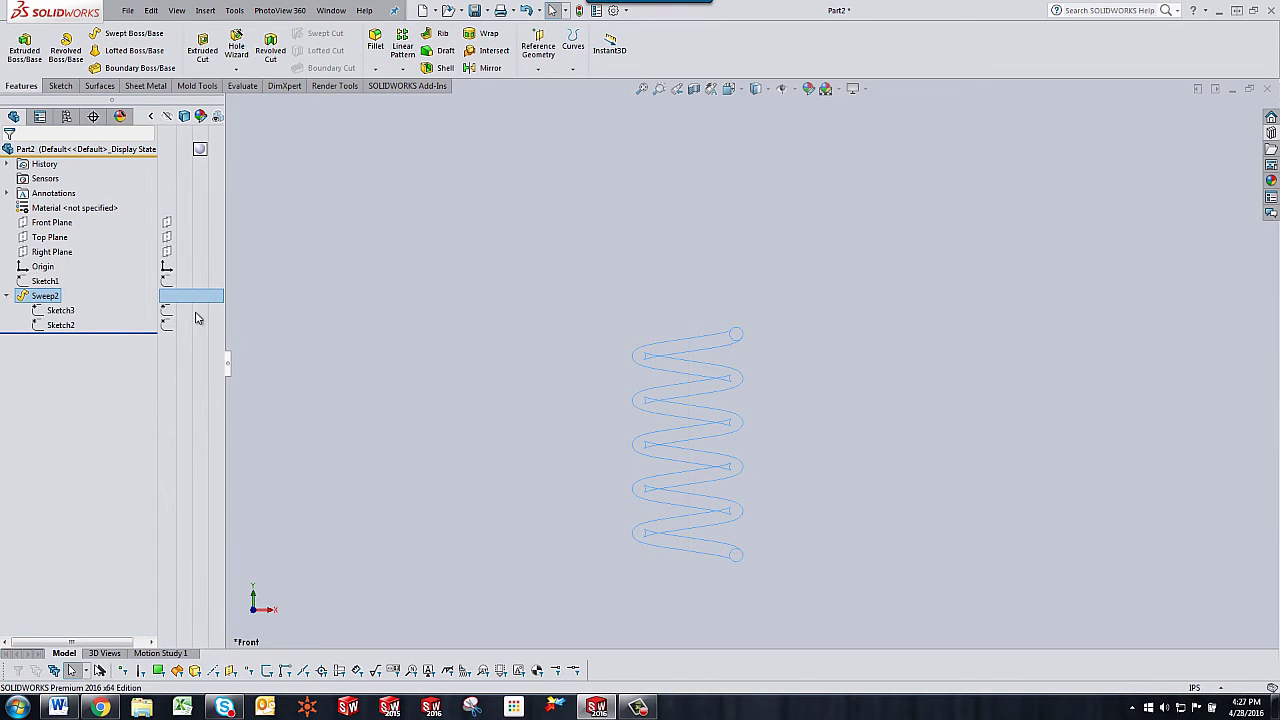
Show the Sketch3 profile circle and Sketch2 path line, then select Sketch3 and Sketch1
{"action": "right_click", "coordinate": [166, 288]}
{"action": "left_click", "coordinate": [179, 305]}
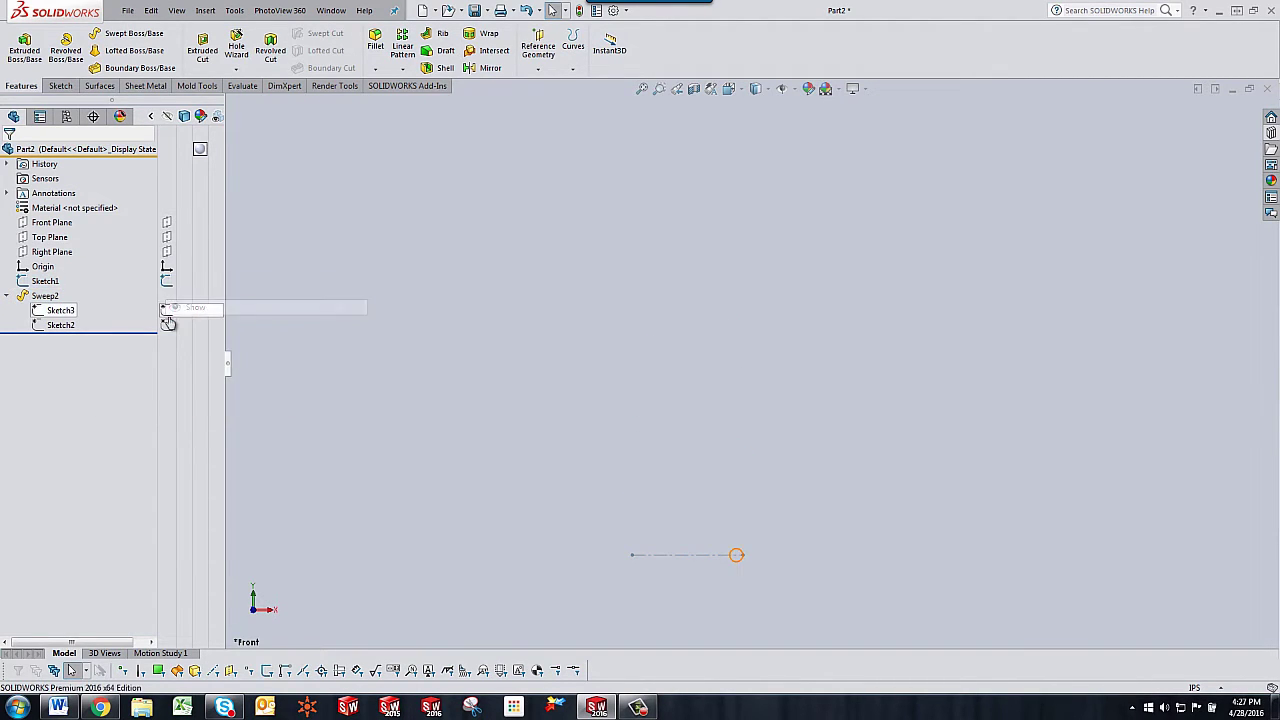
{"action": "right_click", "coordinate": [167, 322]}
{"action": "left_click", "coordinate": [195, 352]}
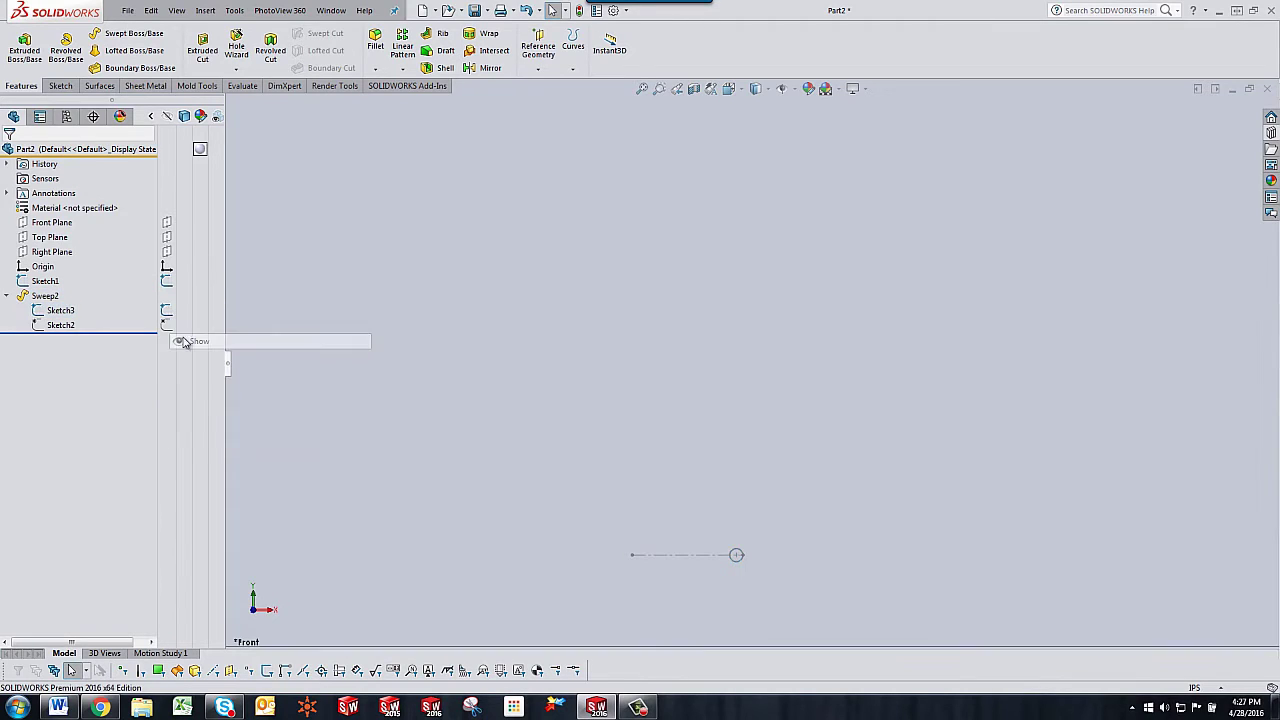
{"action": "right_click", "coordinate": [166, 326]}
{"action": "left_click", "coordinate": [195, 353]}
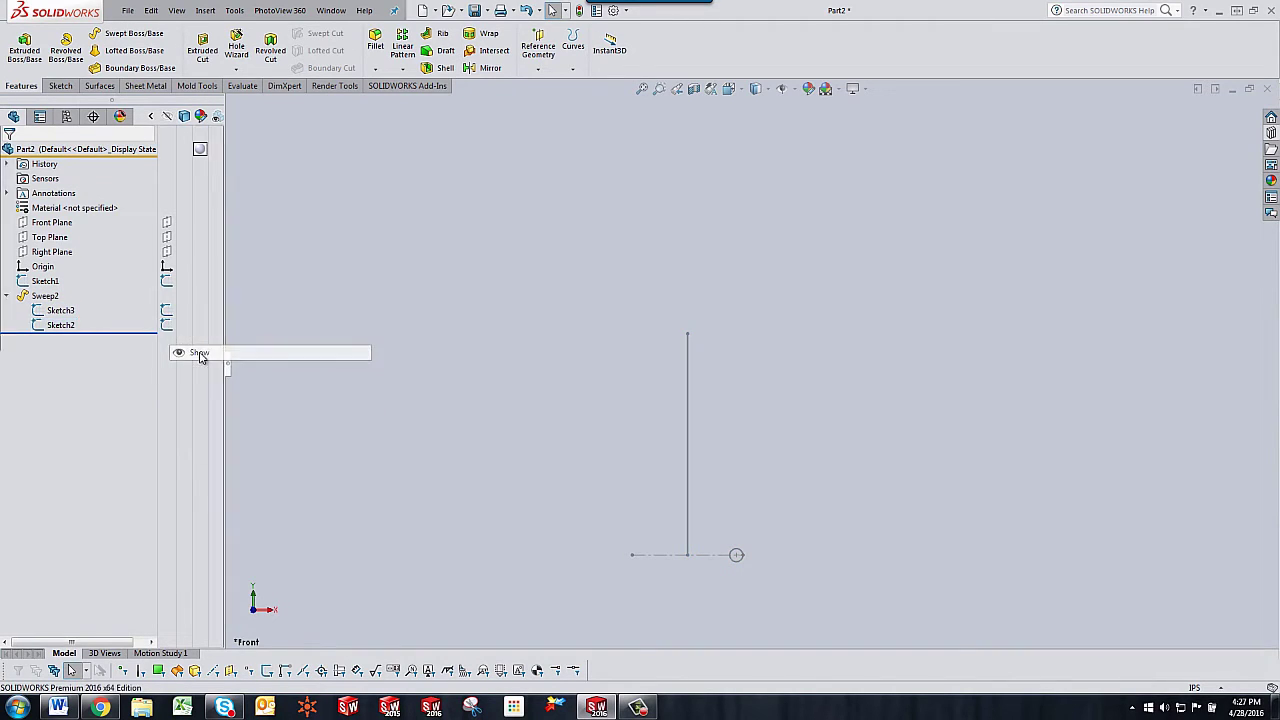
{"action": "left_click", "coordinate": [57, 312]}
{"action": "left_click", "coordinate": [45, 281]}
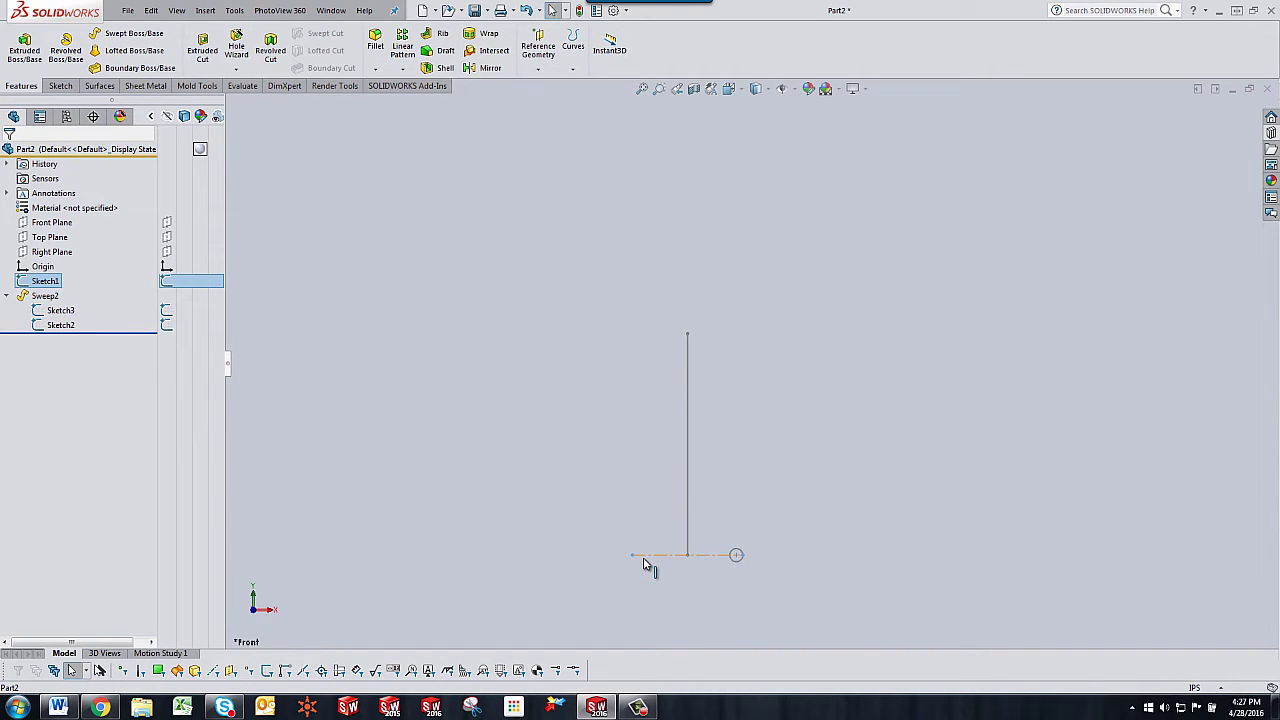
Edit Sketch1, drag the 0.50 D2 dimension right of its line, and exit
{"action": "right_click", "coordinate": [50, 281]}
{"action": "left_click", "coordinate": [53, 247]}
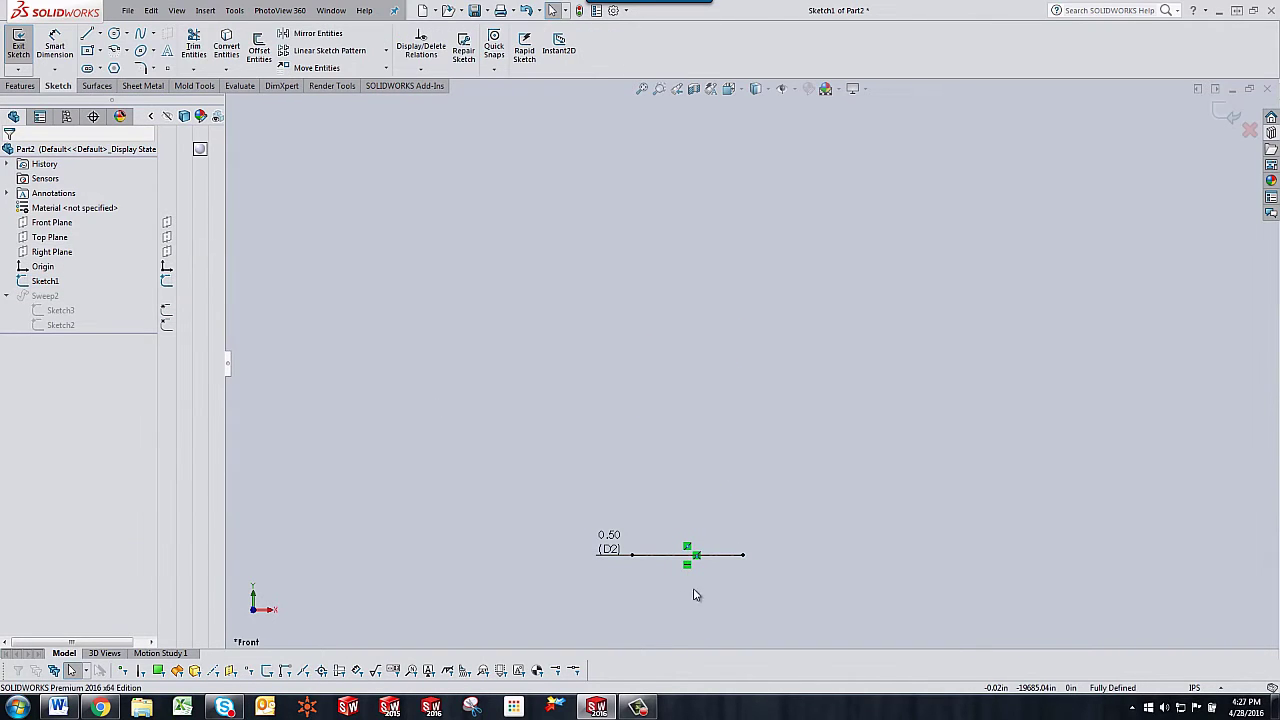
{"action": "left_click_drag", "start_coordinate": [609, 541], "coordinate": [779, 541]}
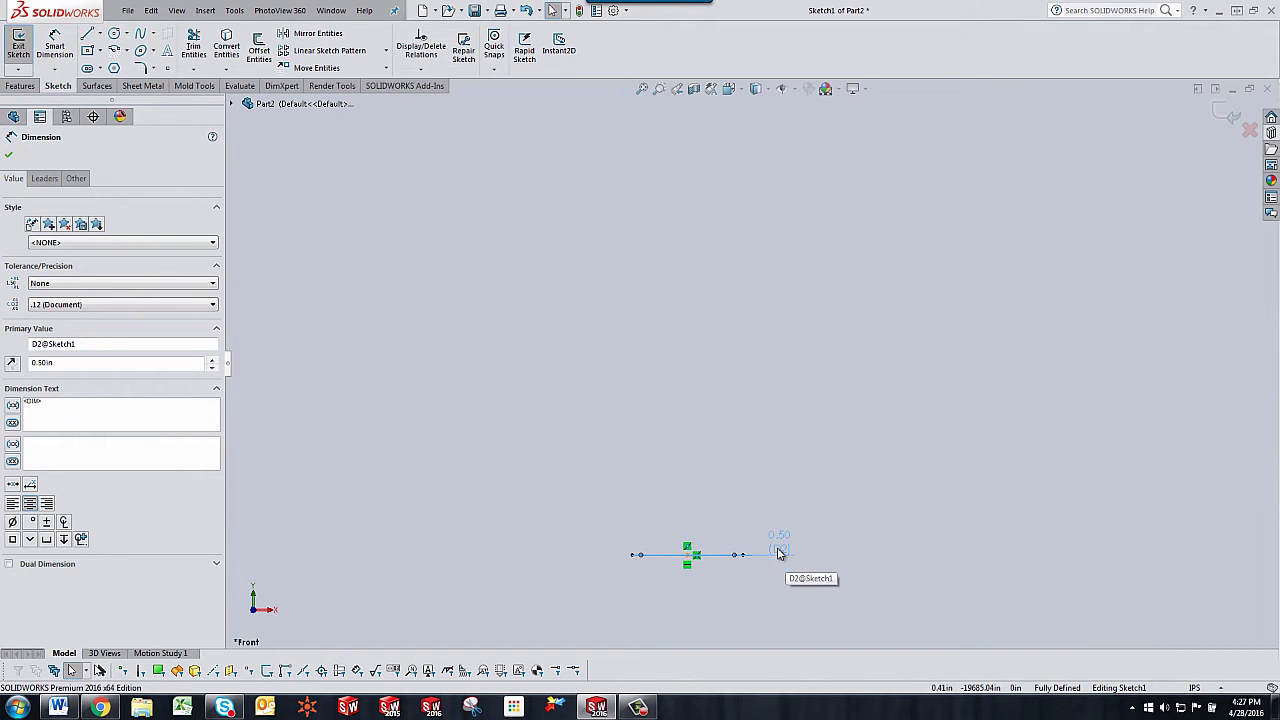
{"action": "left_click", "coordinate": [1222, 113]}
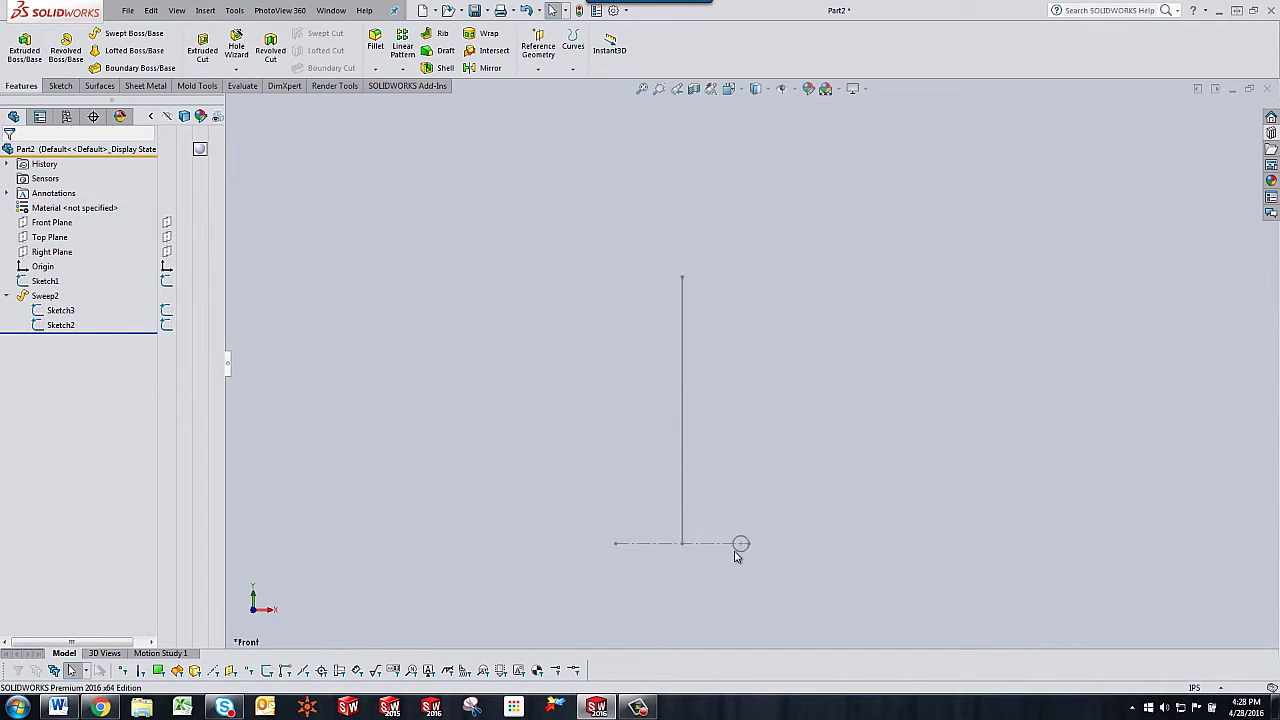
{"action": "scroll", "coordinate": [737, 553], "scroll_direction": "down", "scroll_amount": 2}
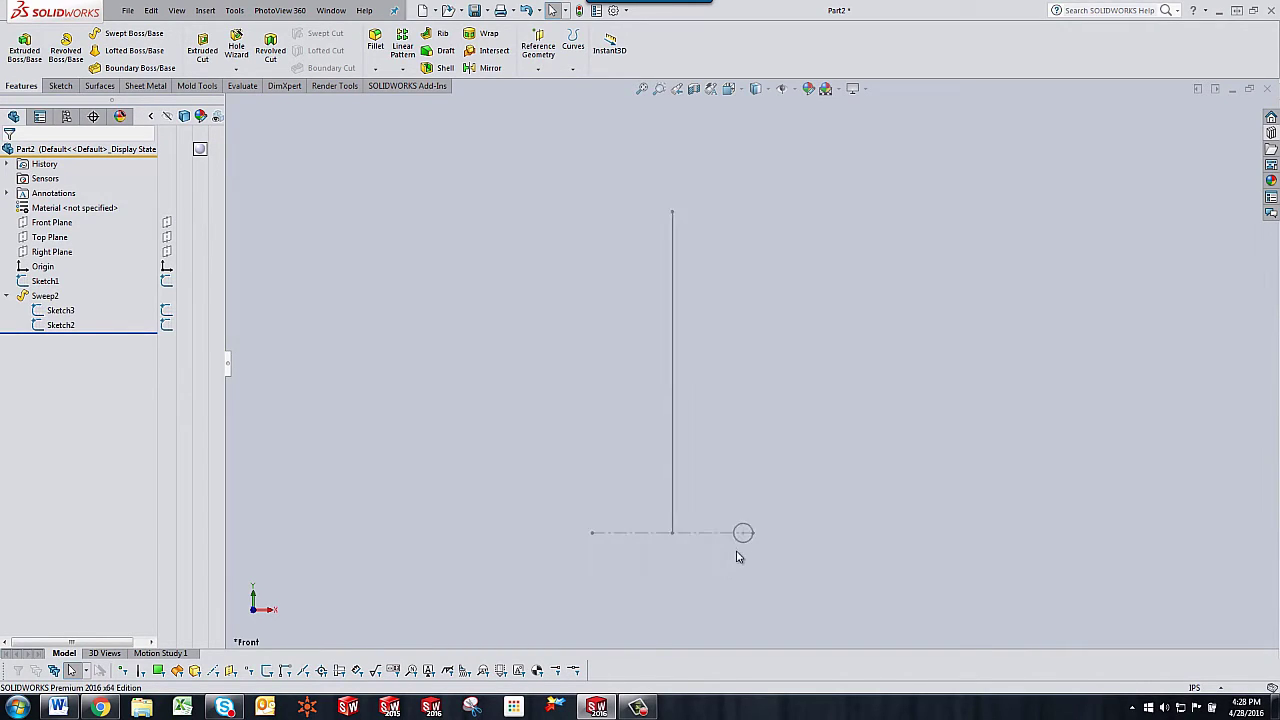
{"action": "right_click", "coordinate": [63, 314]}
{"action": "left_click", "coordinate": [66, 278]}
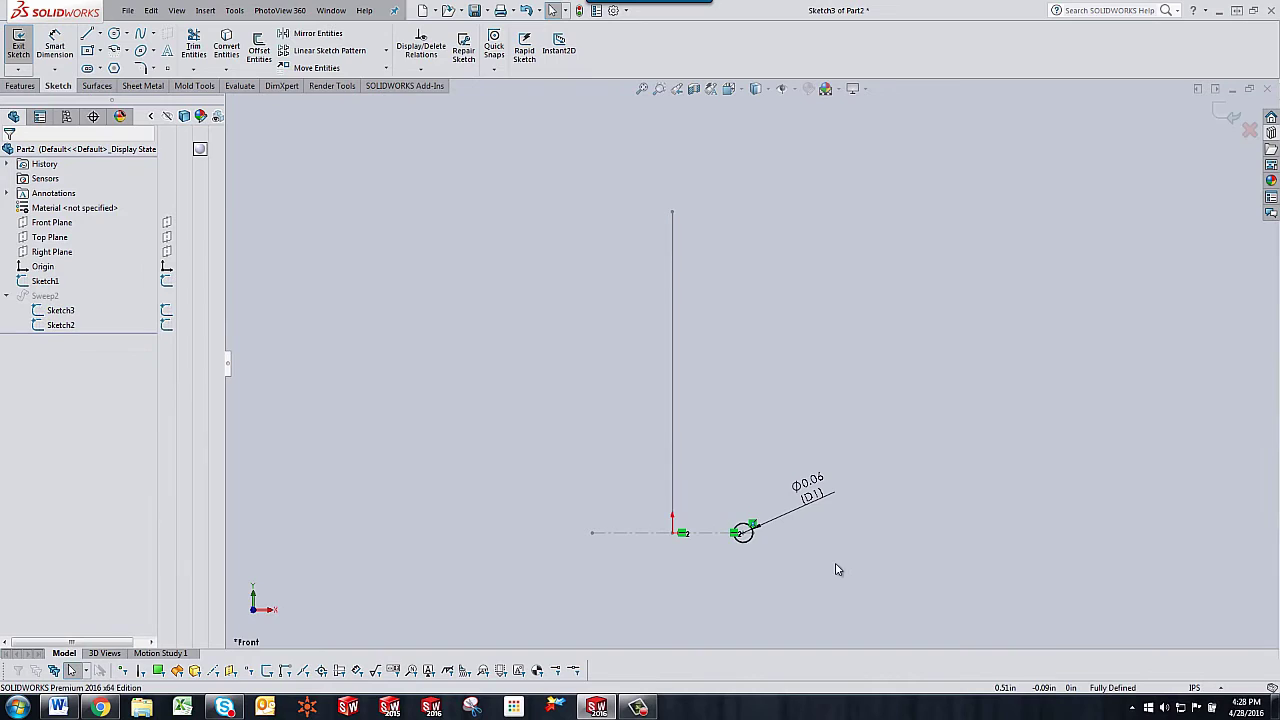
{"action": "scroll", "coordinate": [742, 550], "scroll_direction": "down", "scroll_amount": 2}
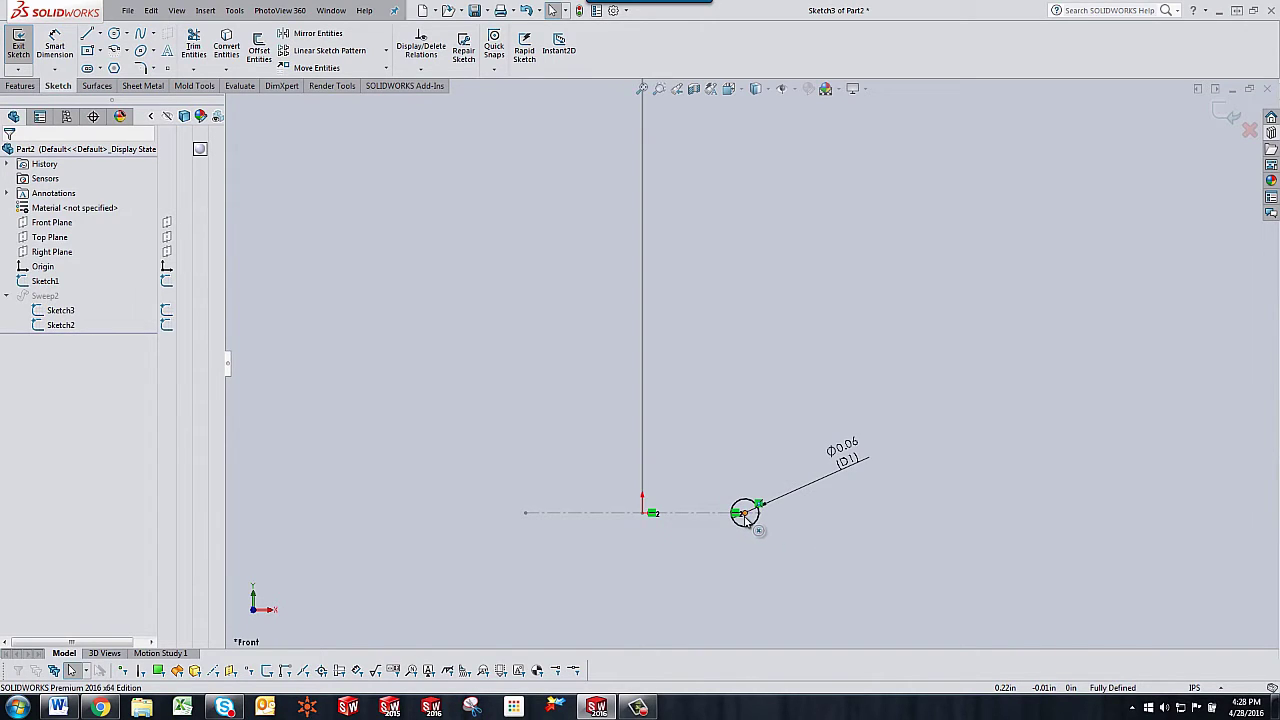
{"action": "scroll", "coordinate": [773, 534], "scroll_direction": "down", "scroll_amount": 2}
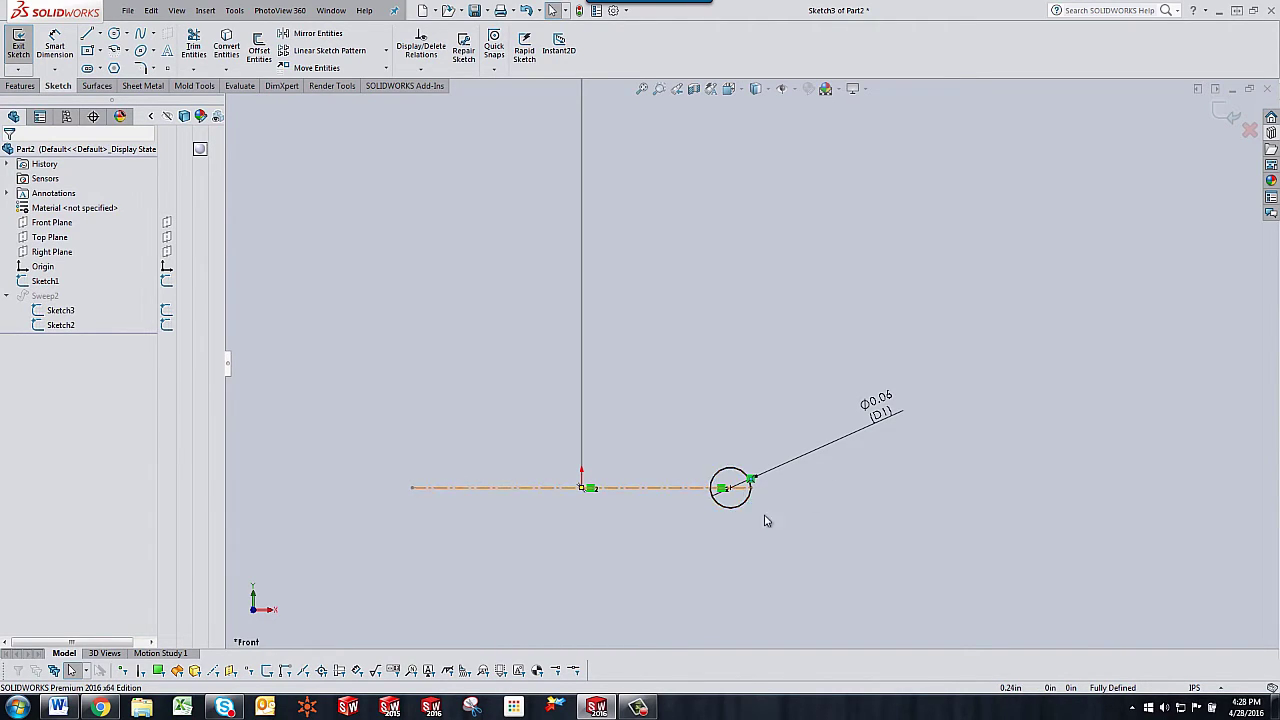
{"action": "left_click", "coordinate": [1230, 118]}
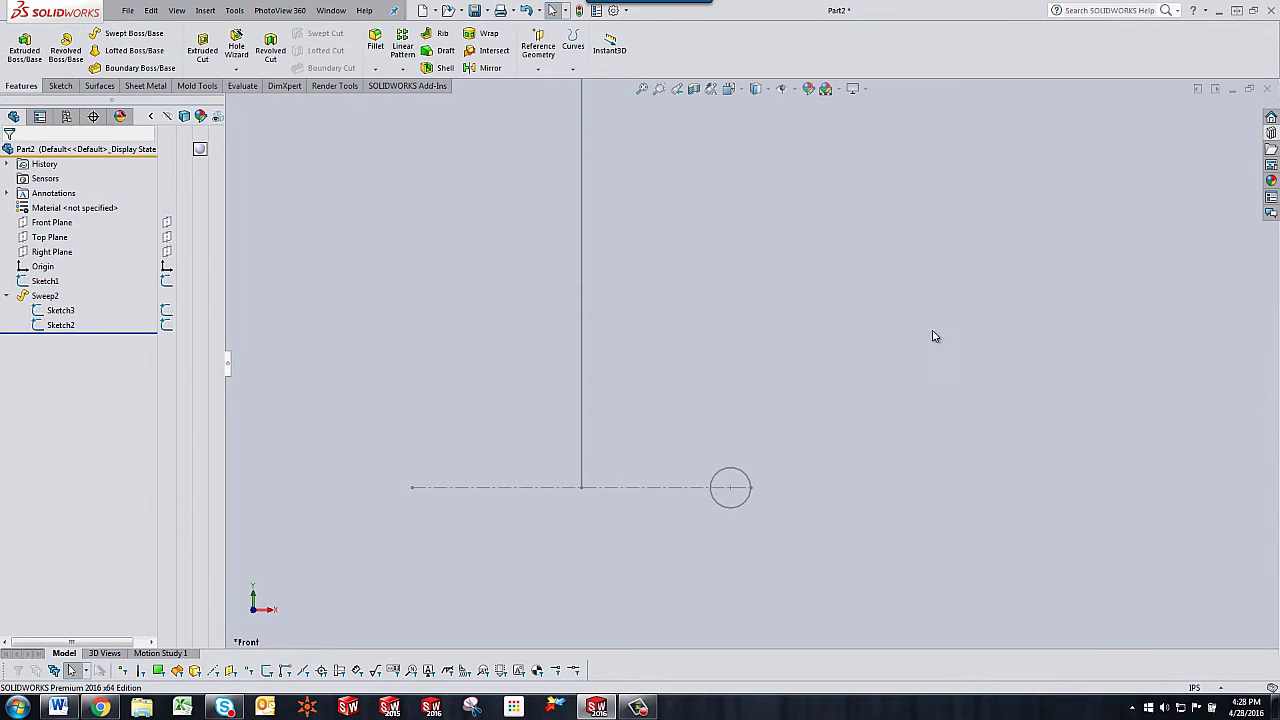
{"action": "left_click", "coordinate": [62, 325]}
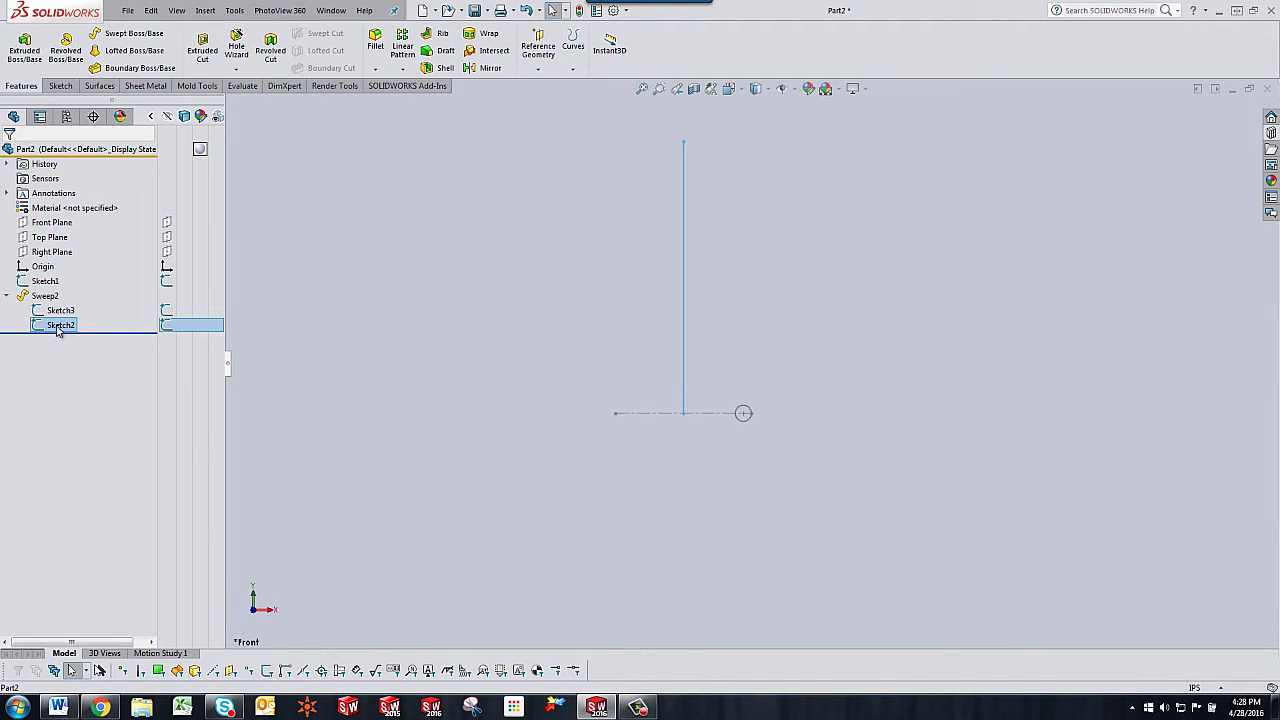
Edit Sketch2, move the 1.00 D1 dimension up beside the line, and exit
{"action": "right_click", "coordinate": [58, 332]}
{"action": "left_click", "coordinate": [64, 289]}
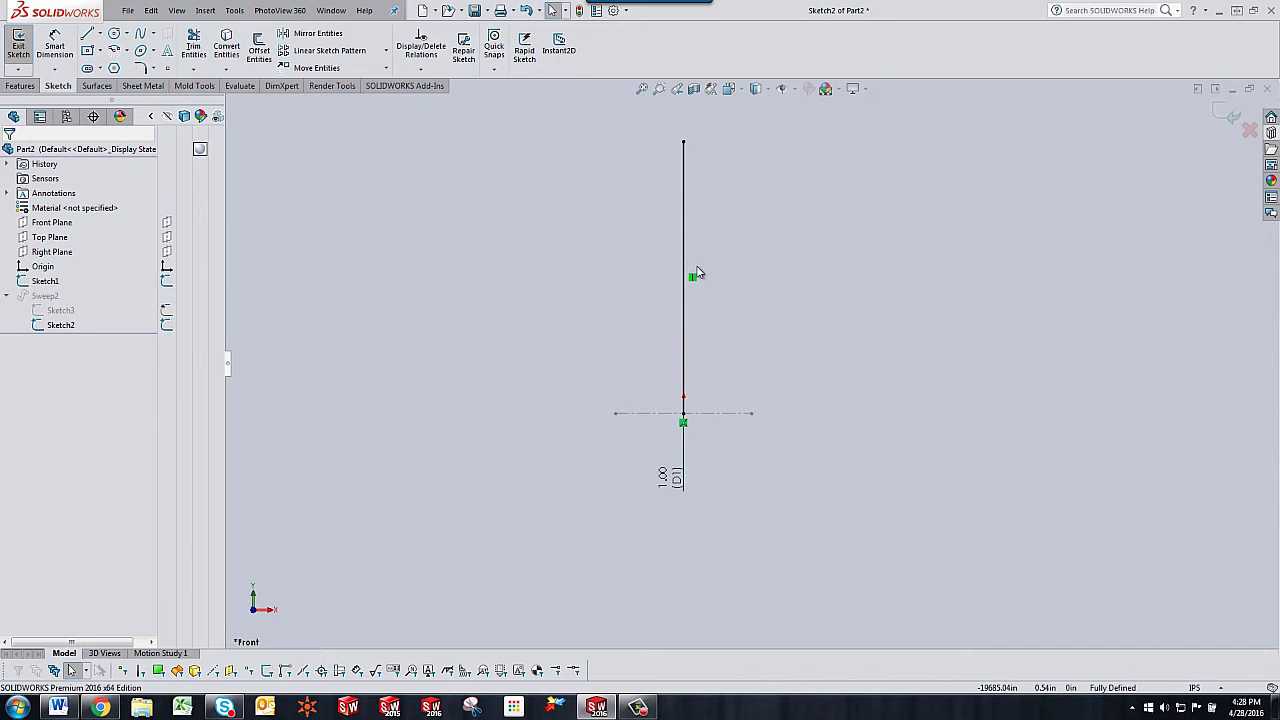
{"action": "mouse_move", "coordinate": [674, 491]}
{"action": "left_mouse_down"}
{"action": "mouse_move", "coordinate": [777, 331]}
{"action": "mouse_move", "coordinate": [676, 386]}
{"action": "mouse_move", "coordinate": [710, 477]}
{"action": "left_mouse_up"}
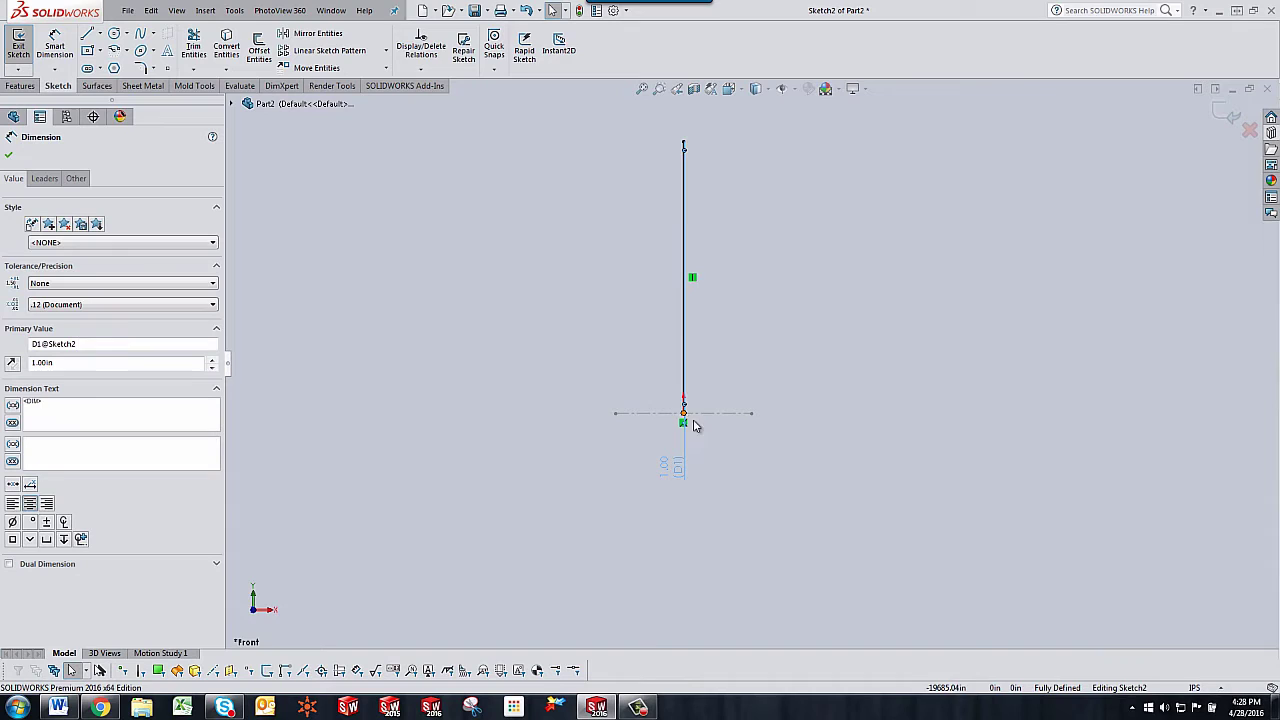
{"action": "left_click", "coordinate": [1218, 115]}
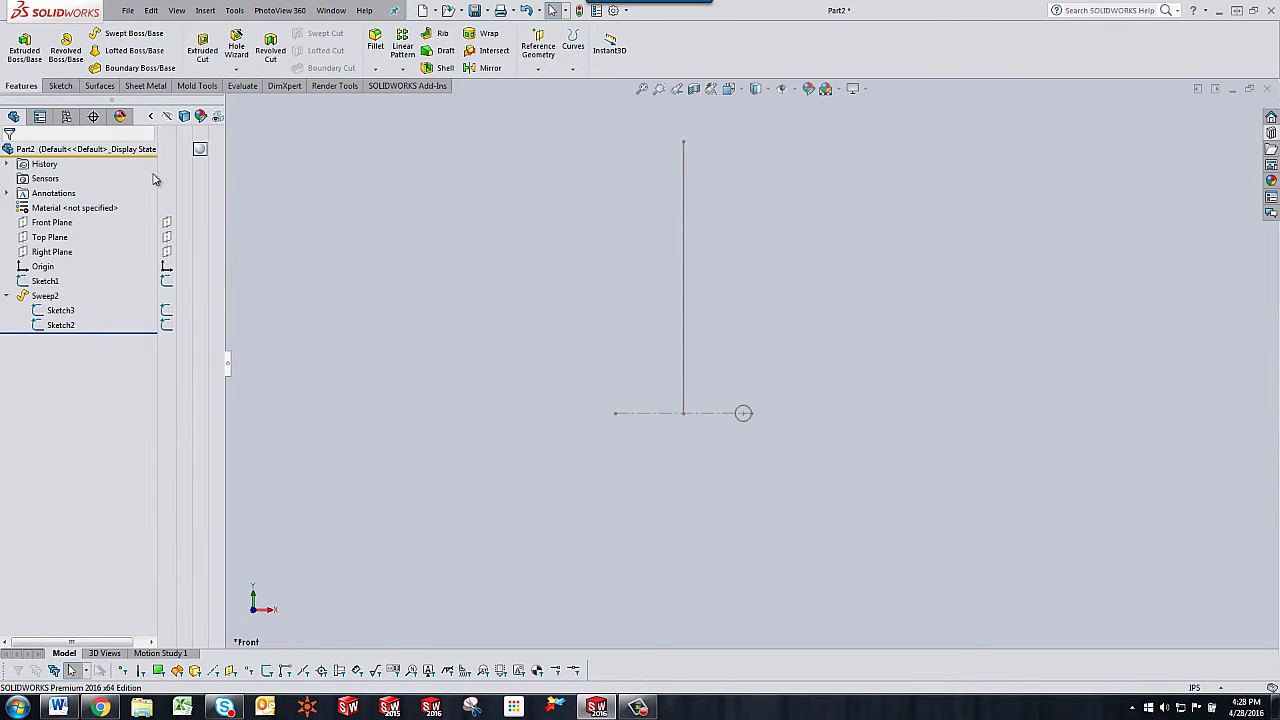
Edit Sweep2 with Sketch3 as profile, Sketch2 as path, and 5.00 twist revolutions
{"action": "right_click", "coordinate": [44, 296]}
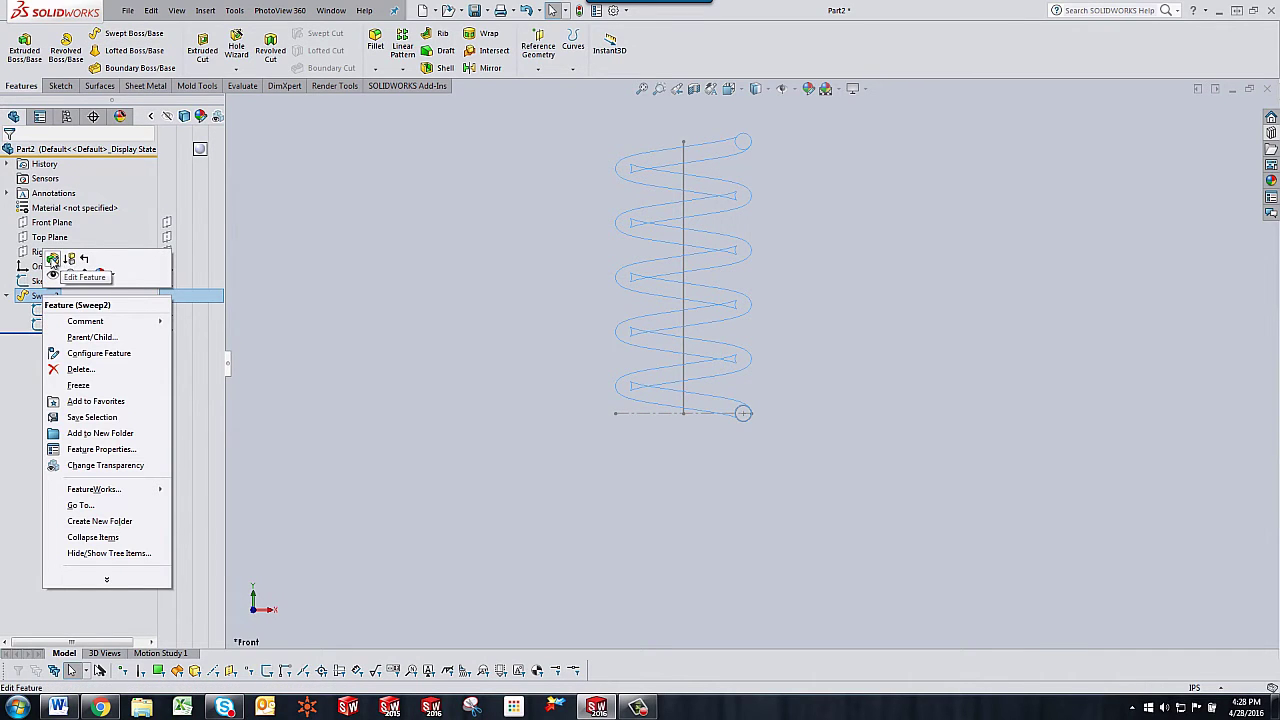
{"action": "left_click", "coordinate": [52, 259]}
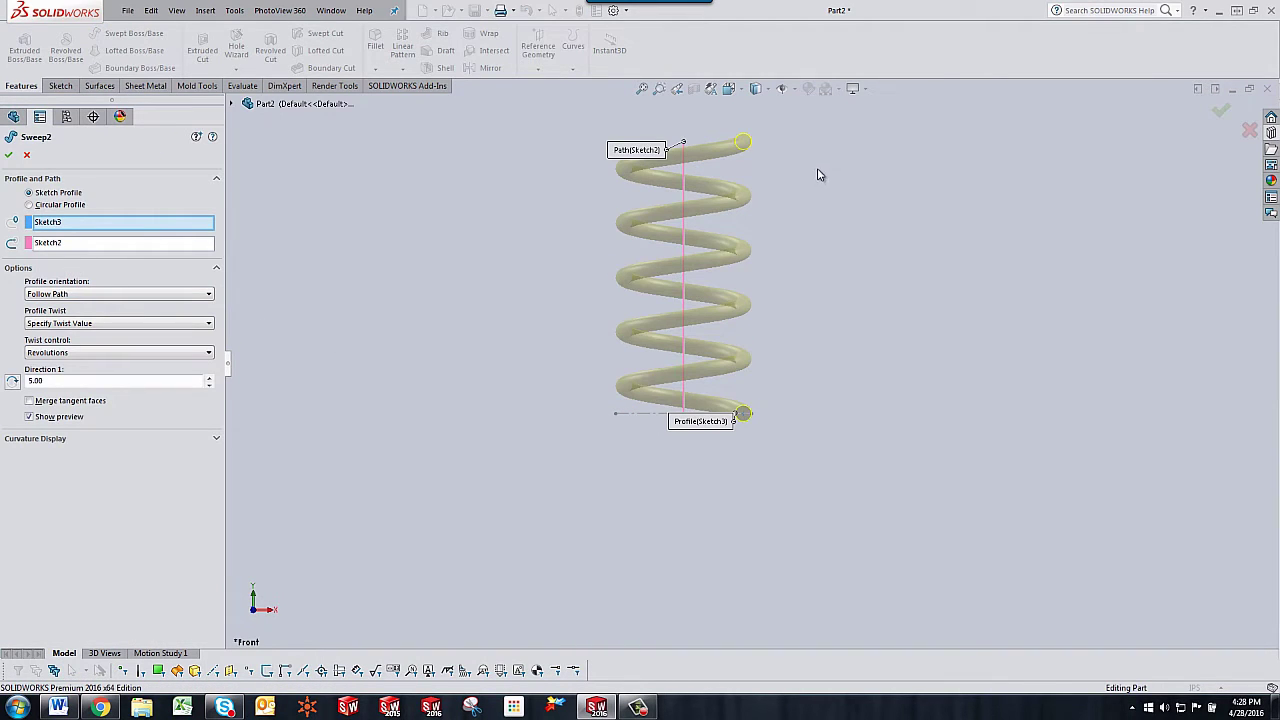
{"action": "scroll", "coordinate": [818, 175], "scroll_direction": "down", "scroll_amount": 1}
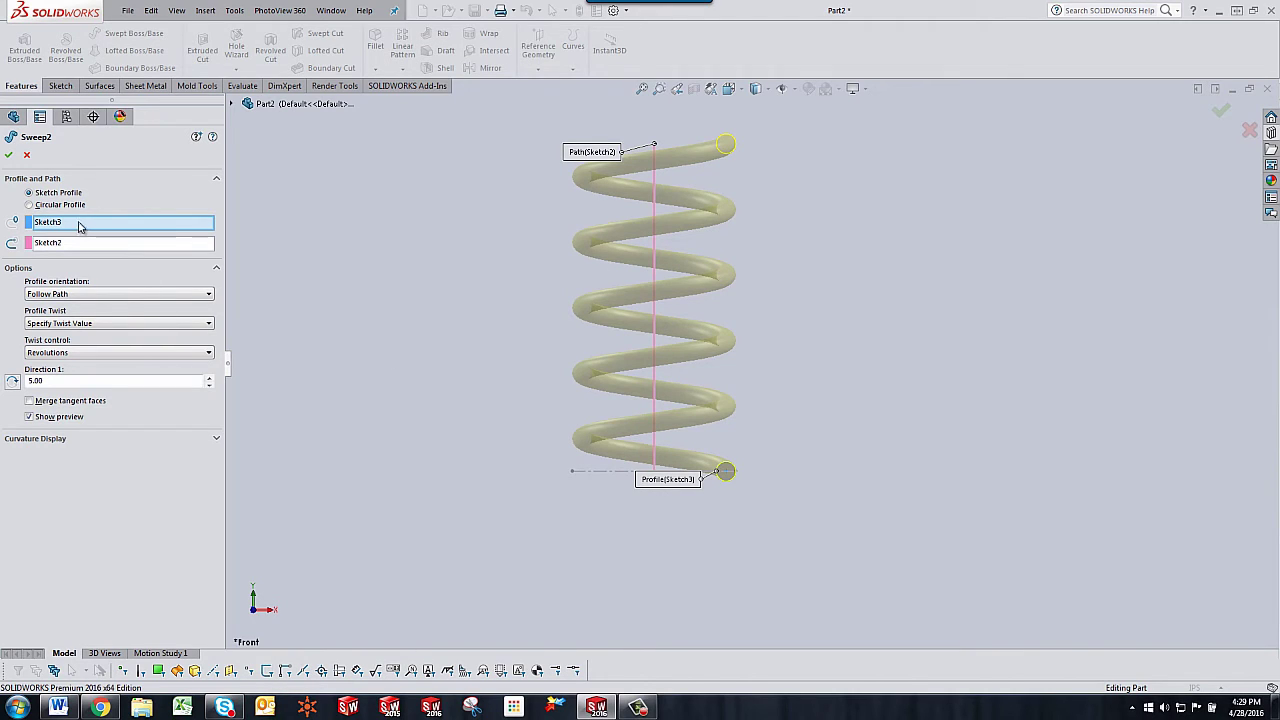
{"action": "left_click", "coordinate": [46, 226]}
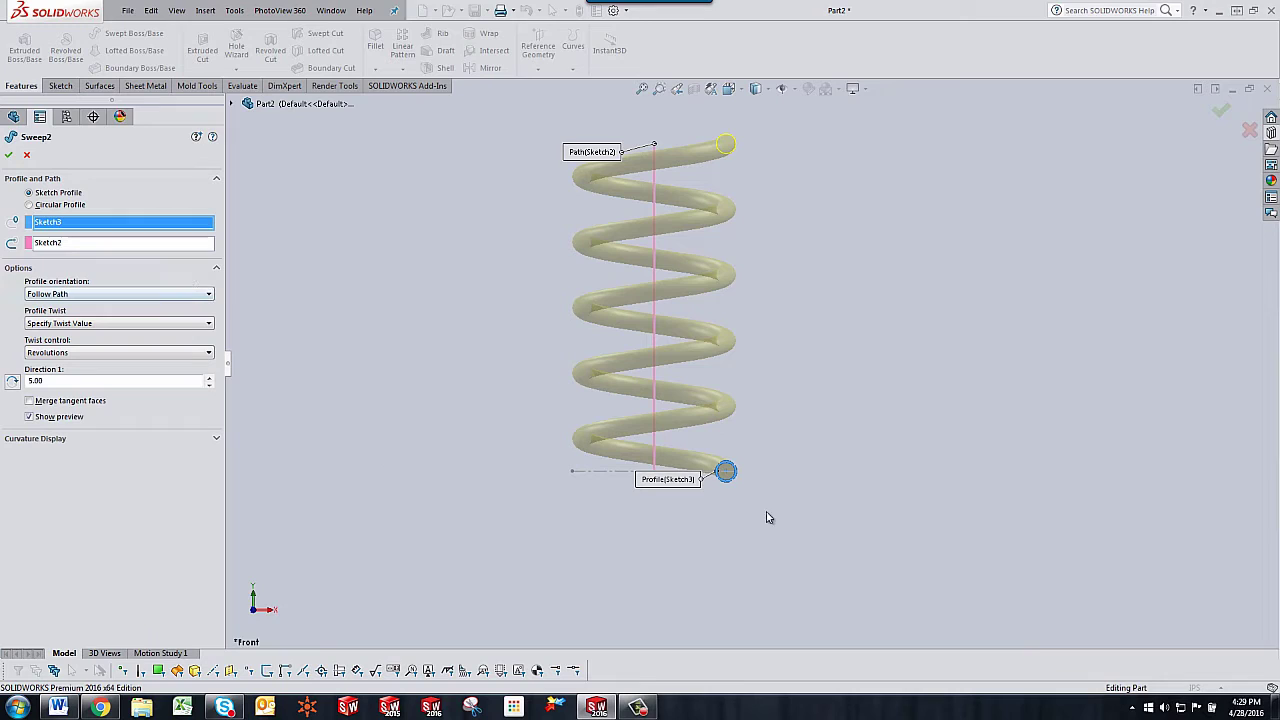
{"action": "left_click", "coordinate": [63, 249]}
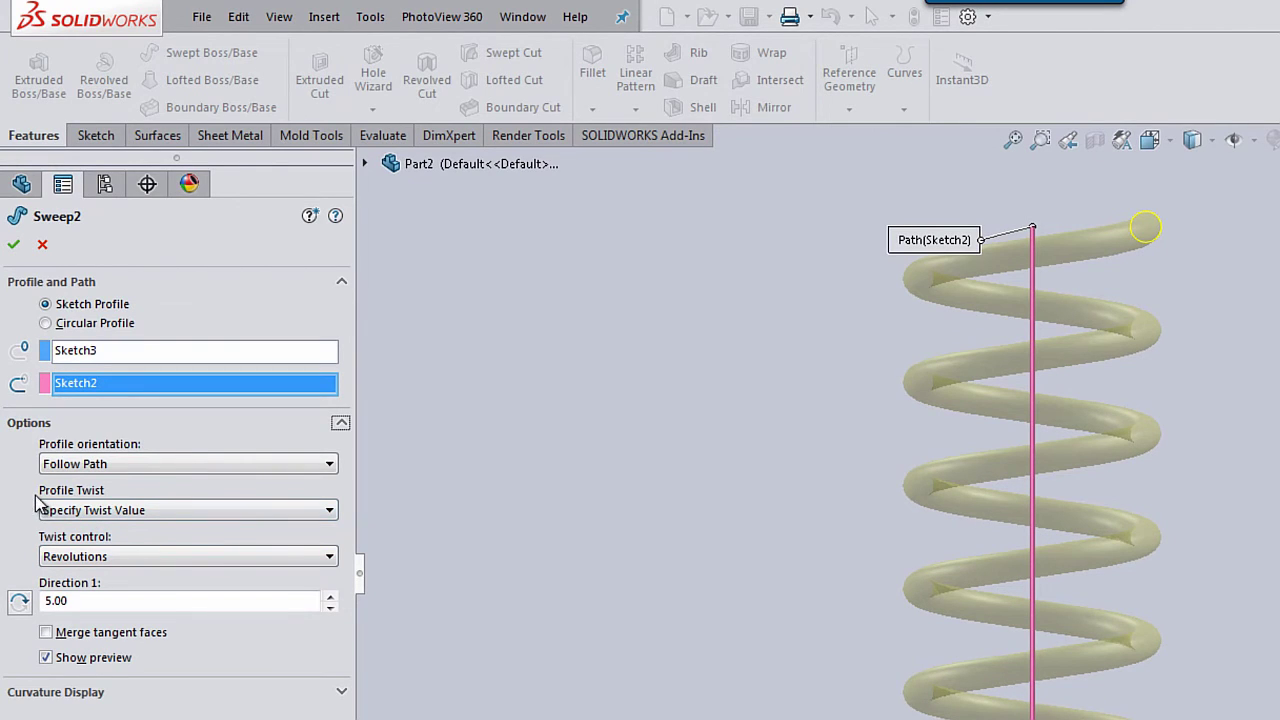
{"action": "left_click", "coordinate": [276, 512]}
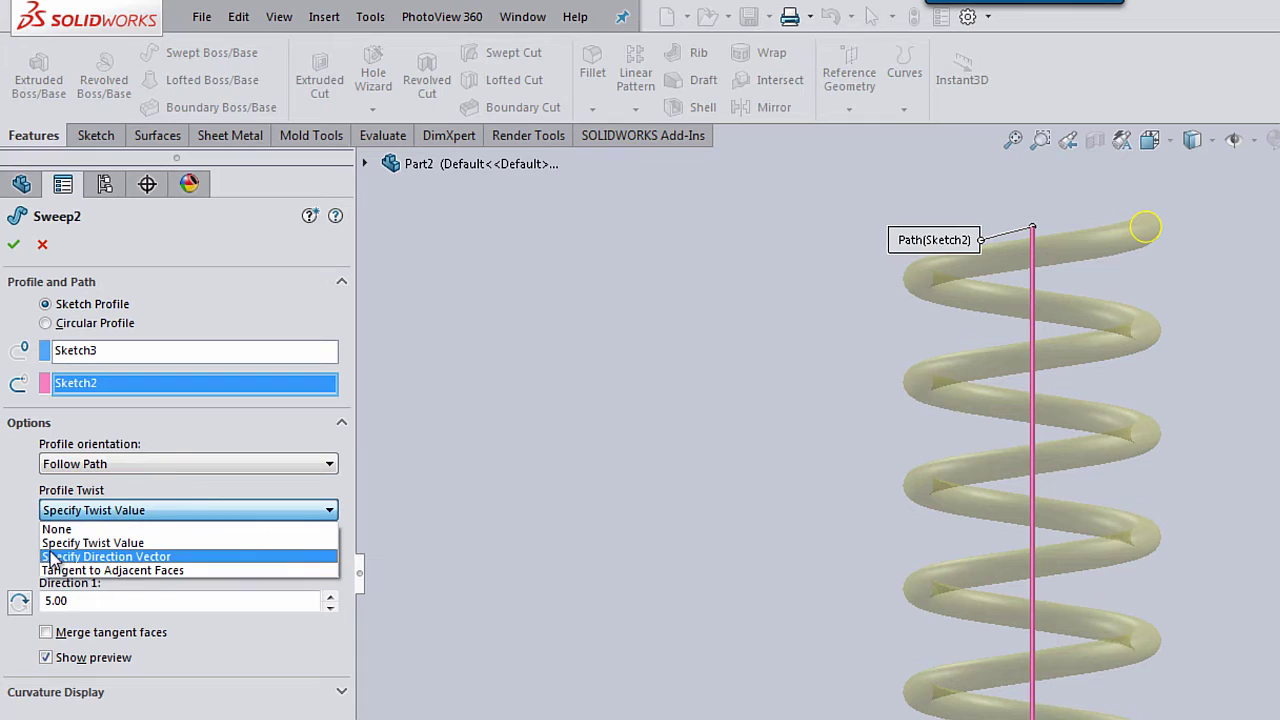
{"action": "left_click", "coordinate": [118, 544]}
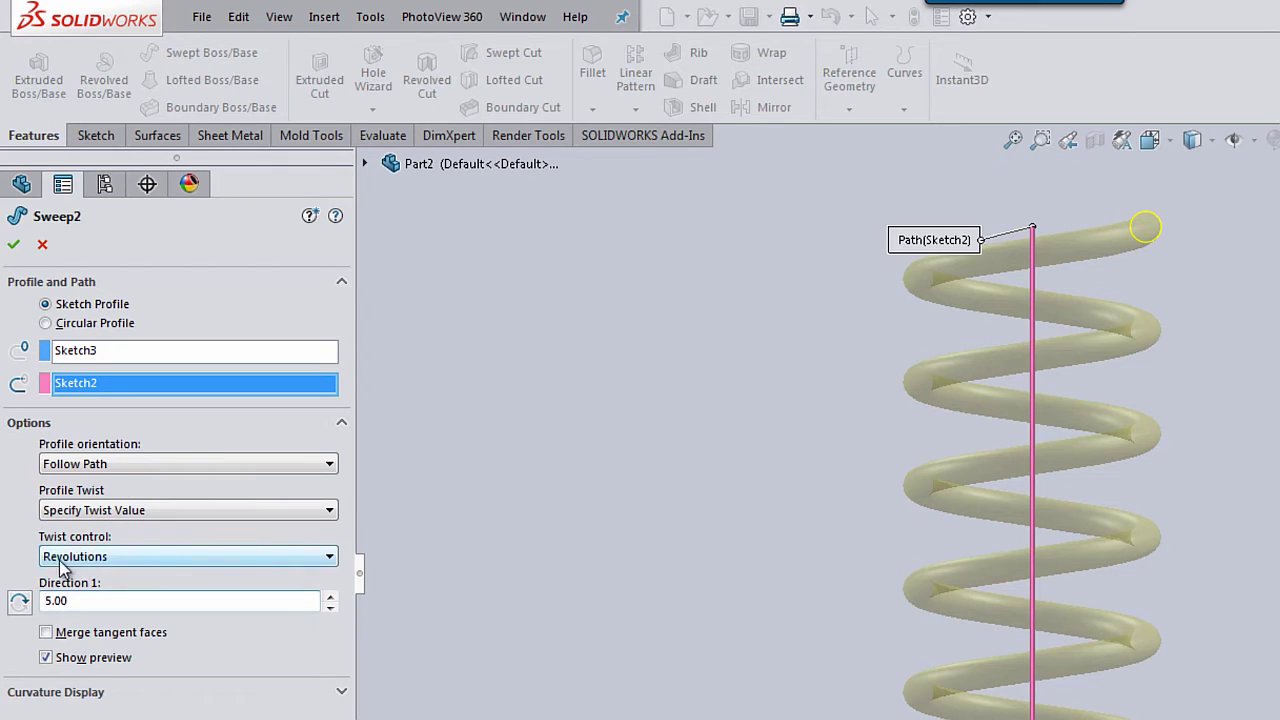
{"action": "left_click", "coordinate": [225, 562]}
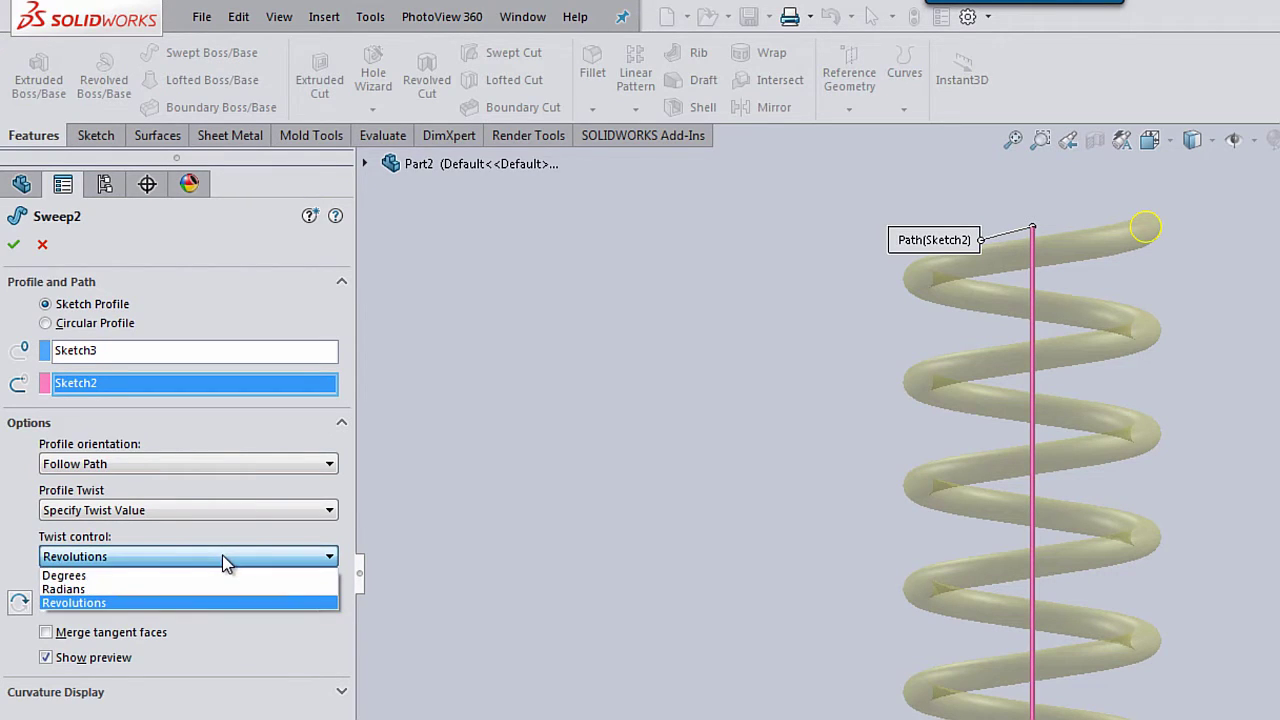
{"action": "left_click", "coordinate": [101, 604]}
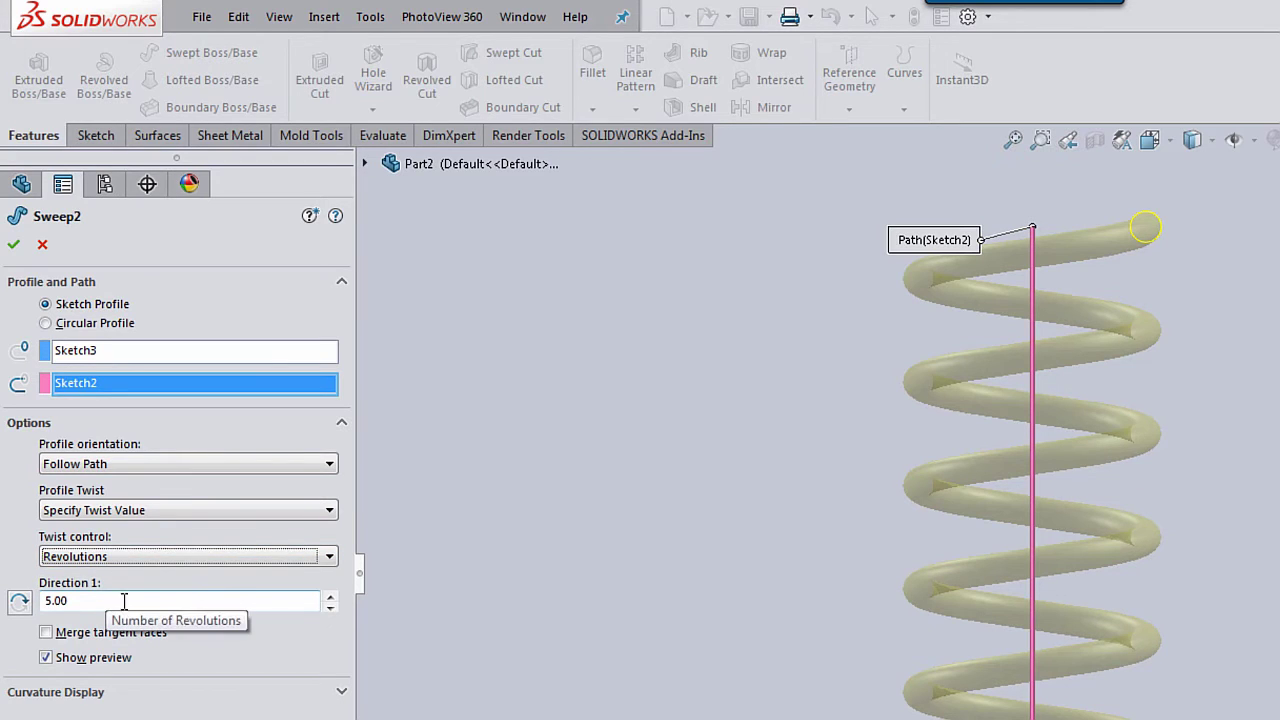
{"action": "left_click", "coordinate": [253, 553]}
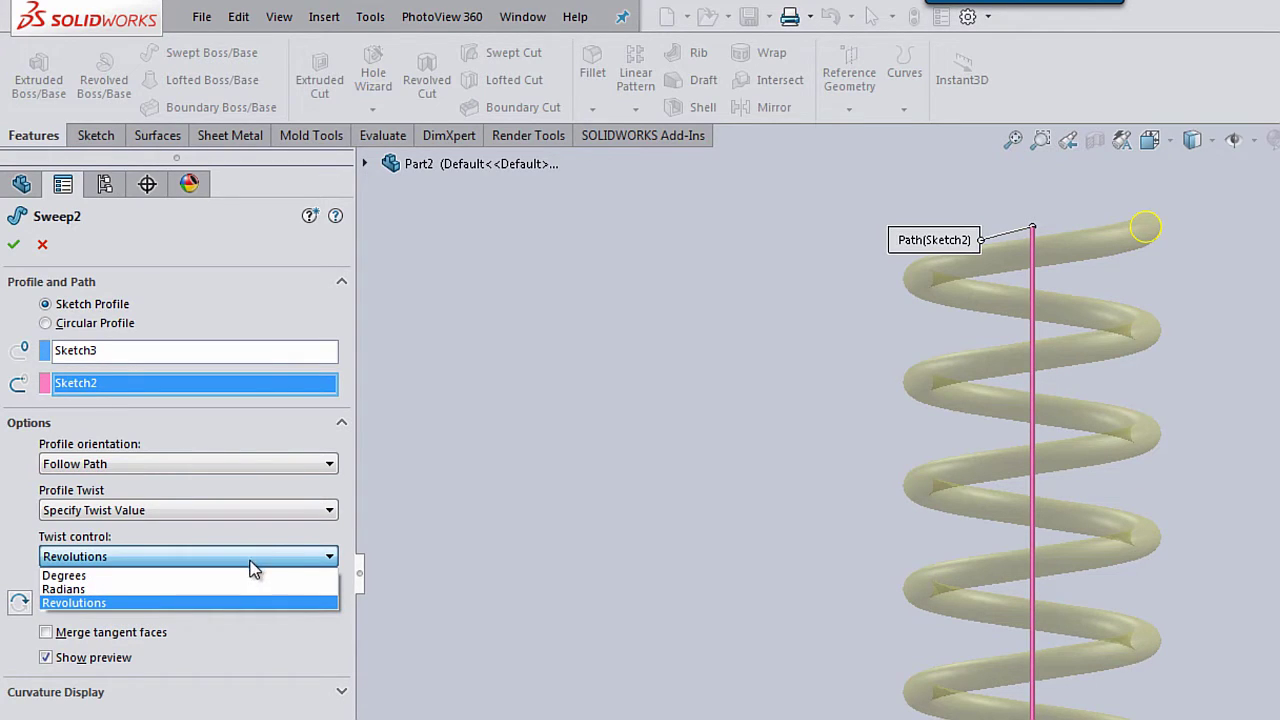
{"action": "left_click", "coordinate": [275, 556]}
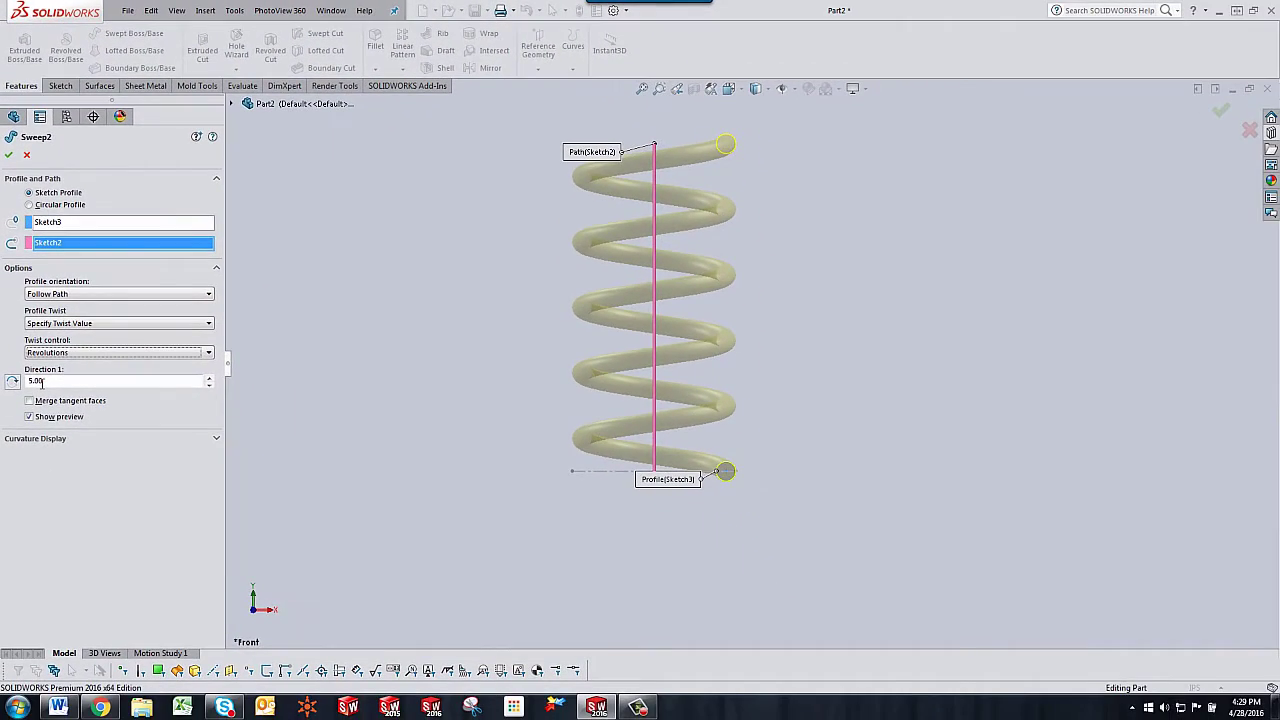
Confirm Sweep2, show the spring body again, and hide the Sketch2 path line
{"action": "left_click", "coordinate": [9, 154]}
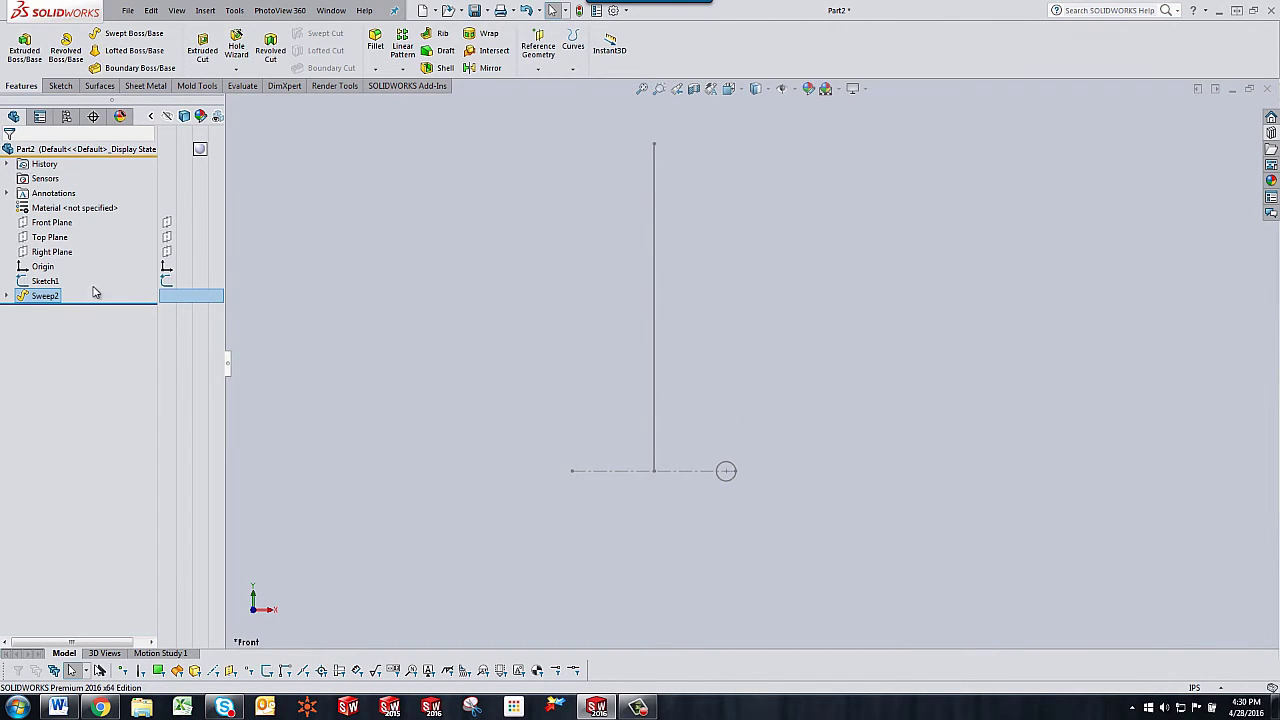
{"action": "right_click", "coordinate": [45, 298]}
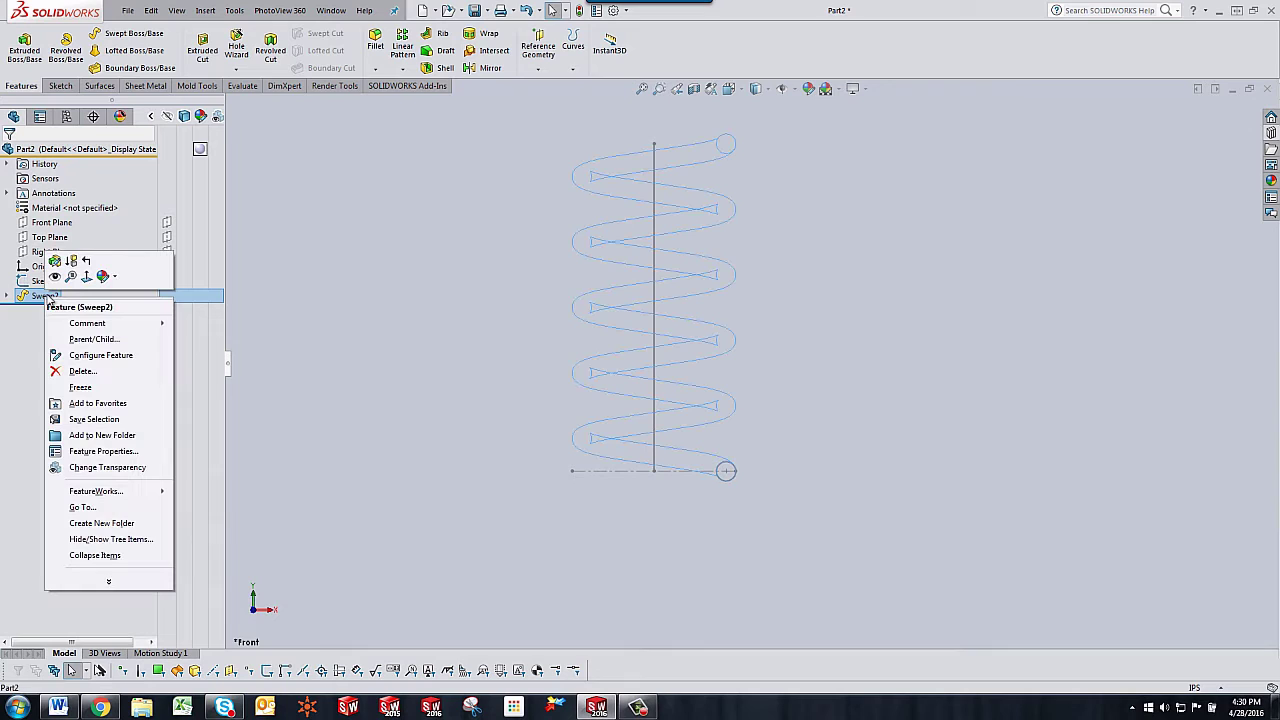
{"action": "left_click", "coordinate": [54, 277]}
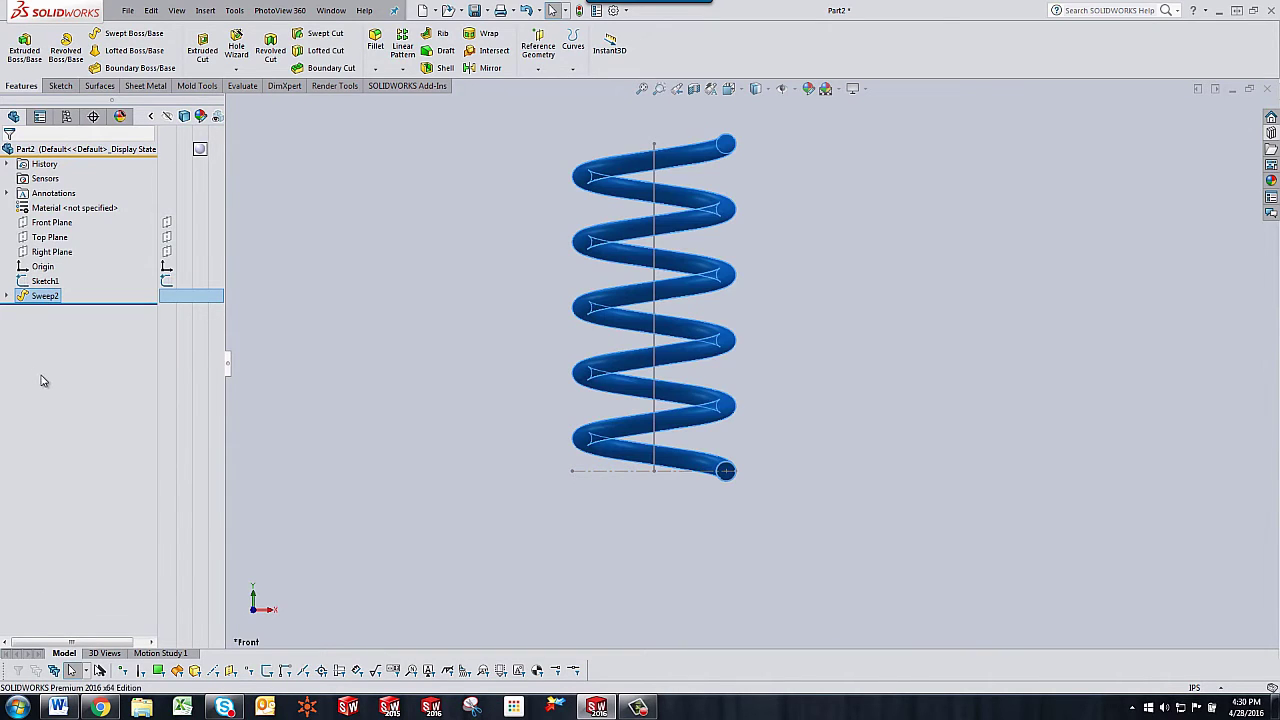
{"action": "left_click", "coordinate": [497, 322]}
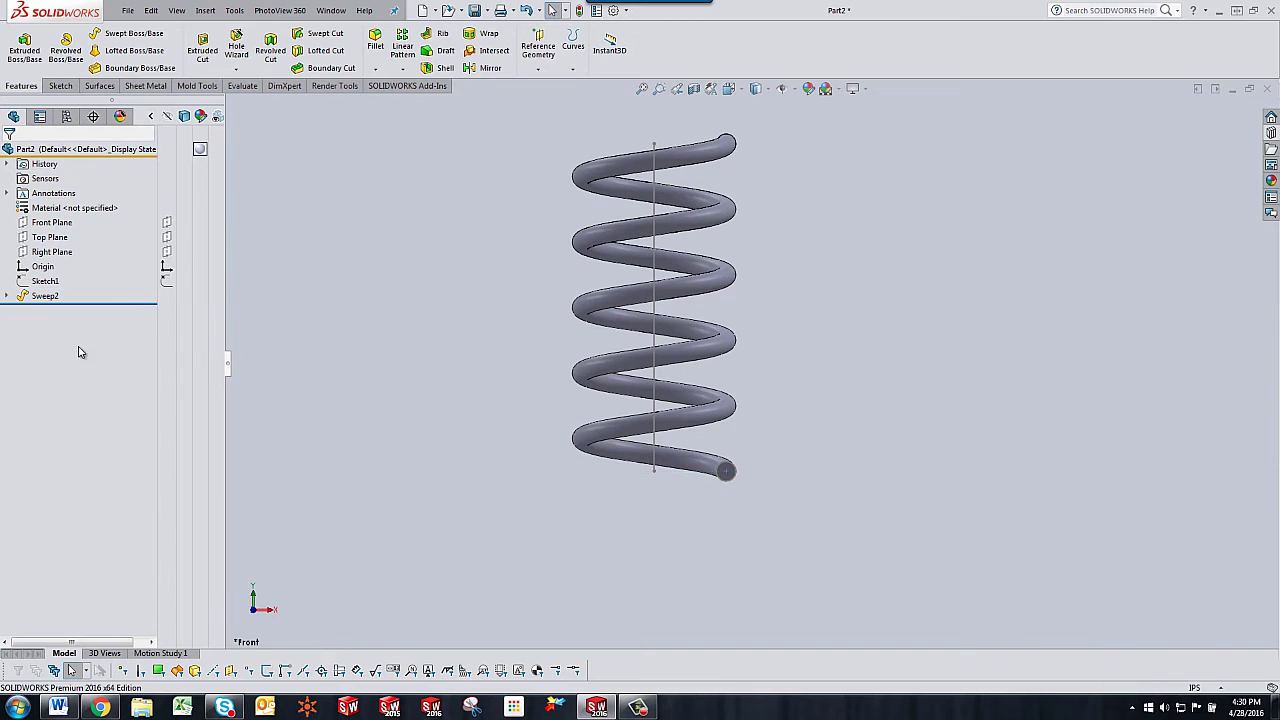
{"action": "left_click", "coordinate": [7, 297]}
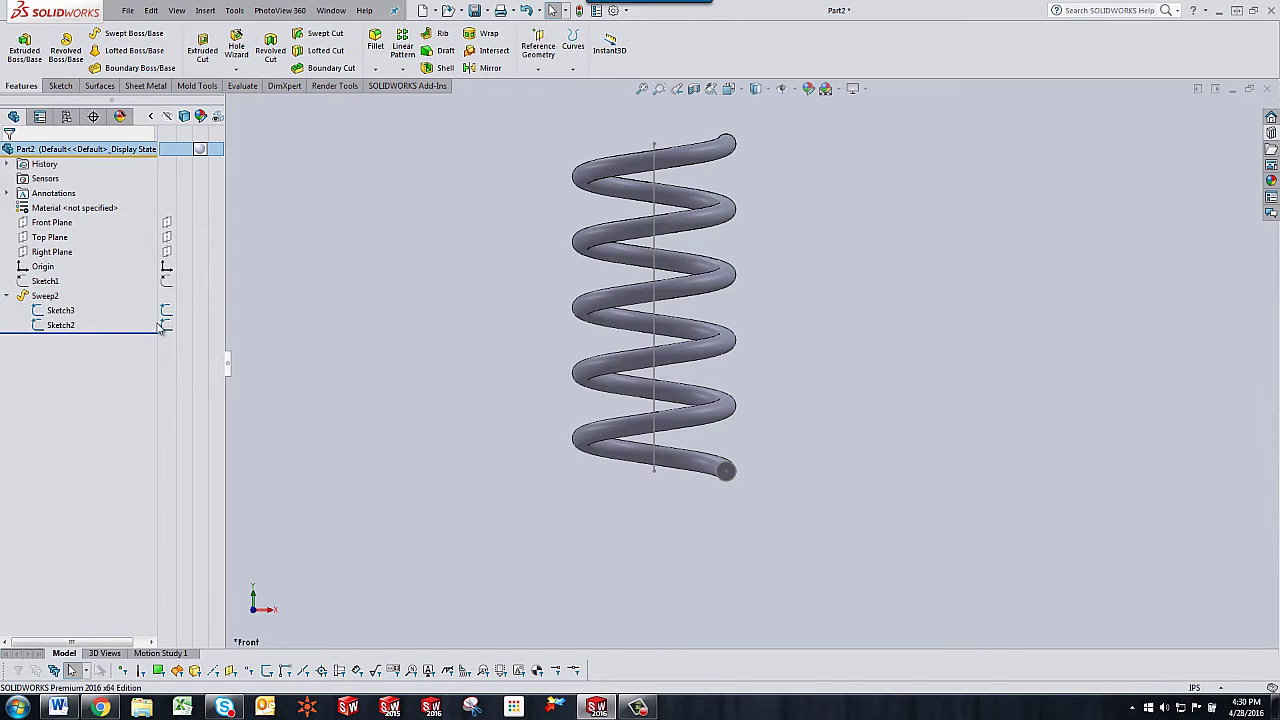
{"action": "left_click", "coordinate": [166, 325]}
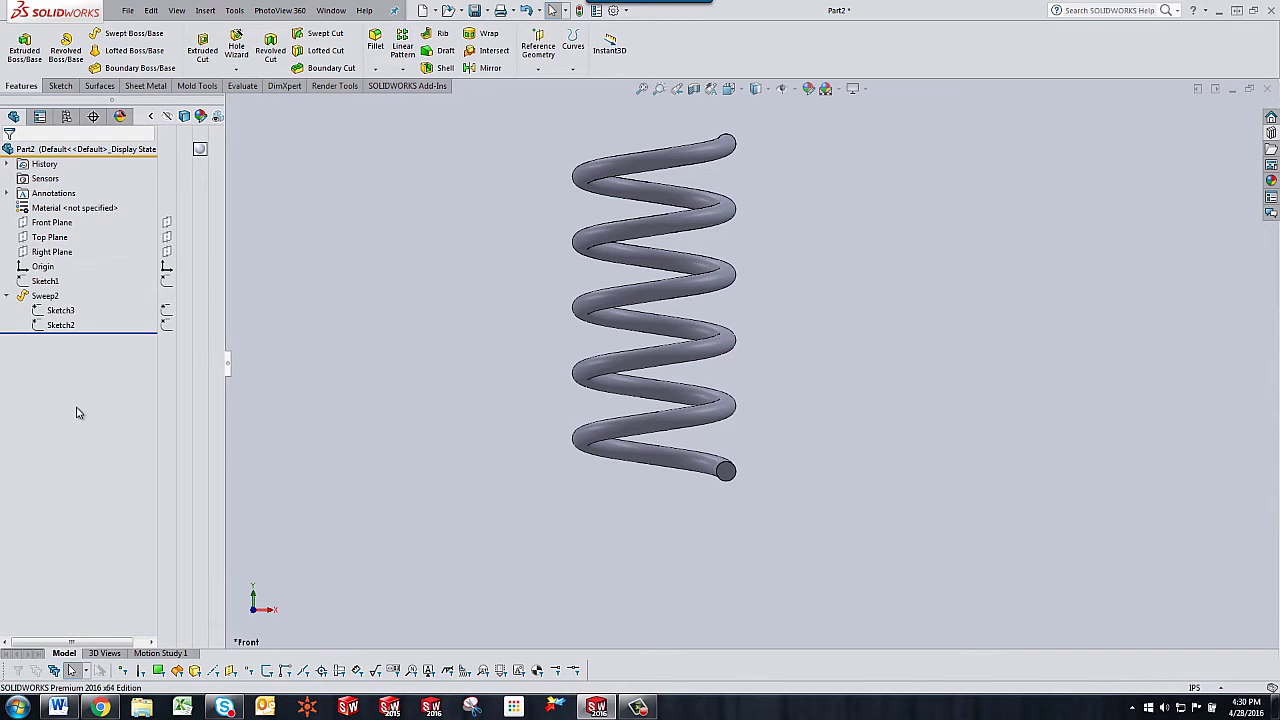
Show feature dimensions and drag the 1800° D4 twist dimension to the lower left
{"action": "right_click", "coordinate": [55, 198]}
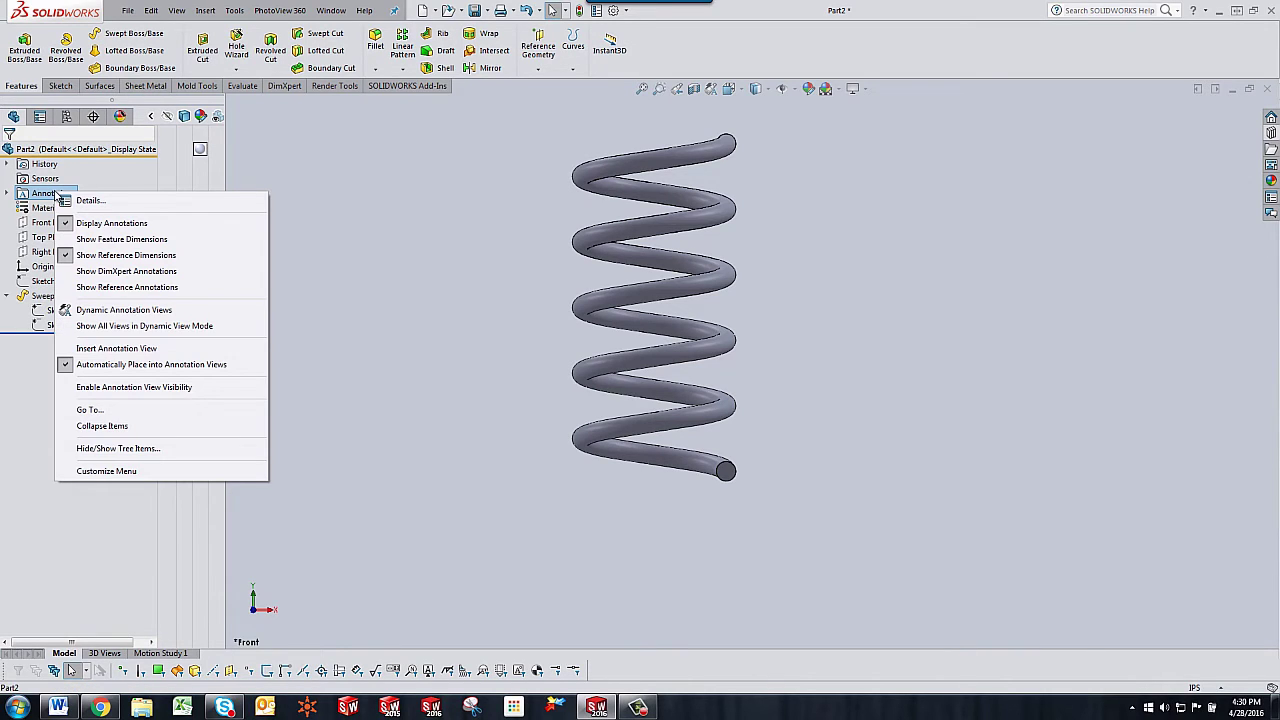
{"action": "left_click", "coordinate": [90, 240]}
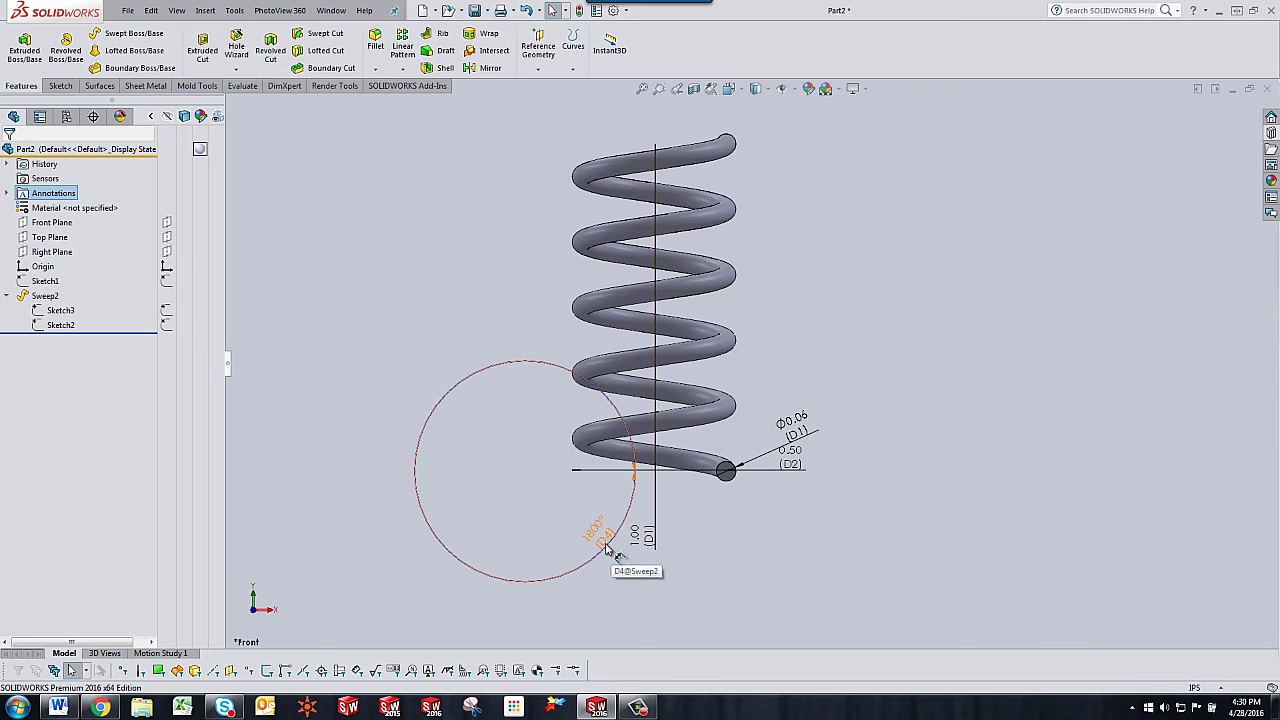
{"action": "mouse_move", "coordinate": [612, 550]}
{"action": "left_mouse_down"}
{"action": "mouse_move", "coordinate": [522, 538]}
{"action": "mouse_move", "coordinate": [528, 522]}
{"action": "mouse_move", "coordinate": [523, 557]}
{"action": "mouse_move", "coordinate": [600, 532]}
{"action": "left_mouse_up"}
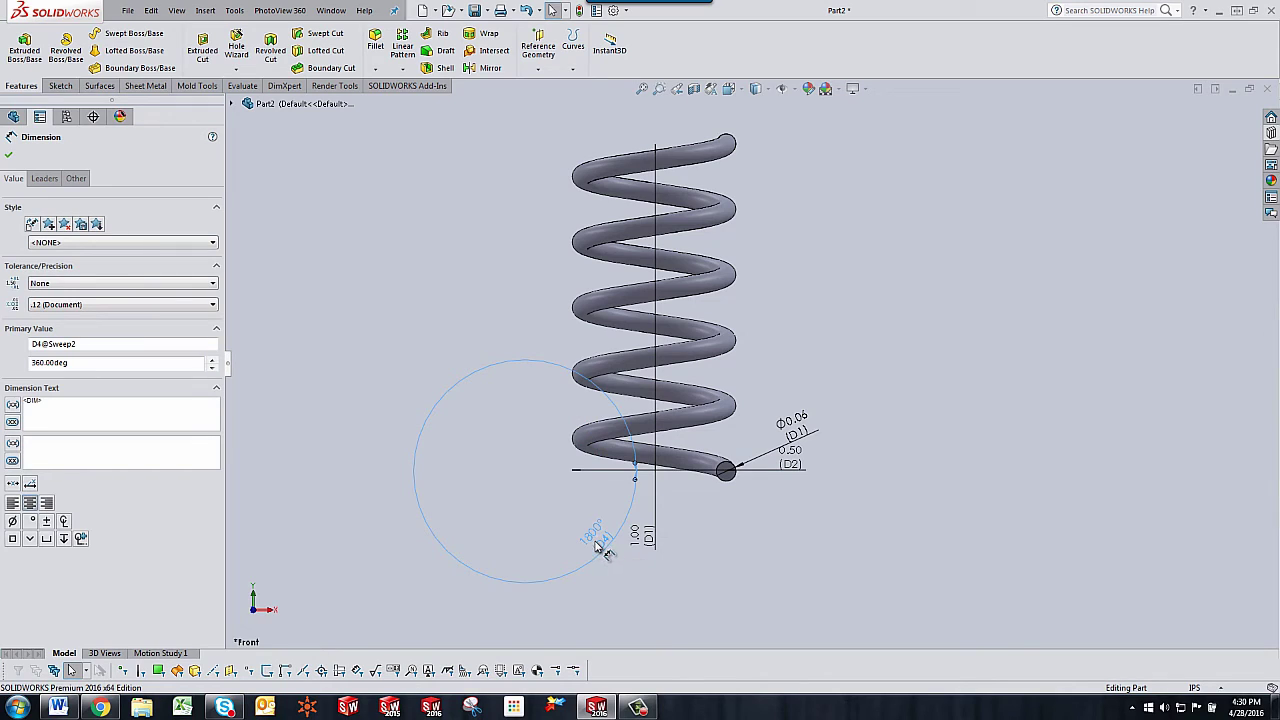
{"action": "left_click", "coordinate": [9, 155]}
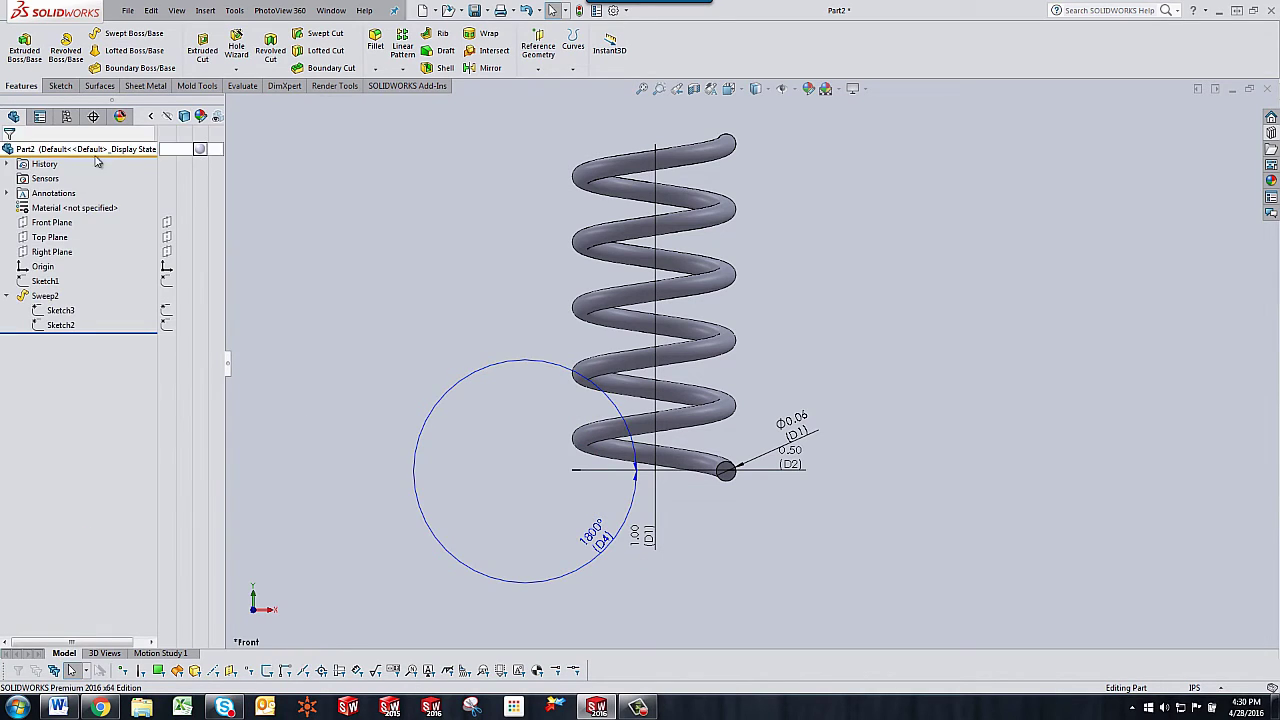
In Tools > Equations, add global variable 'Spring Length' = "D1@Sketch2" (1in)
{"action": "left_click", "coordinate": [235, 11]}
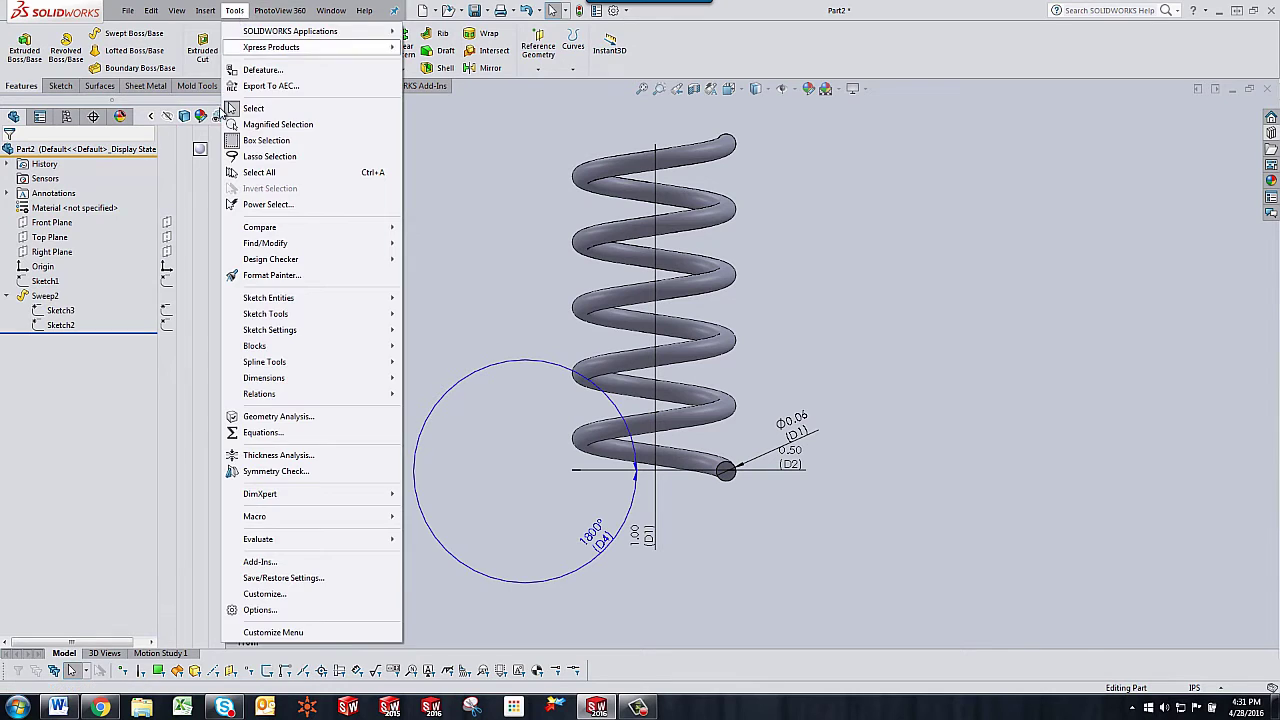
{"action": "left_click", "coordinate": [259, 433]}
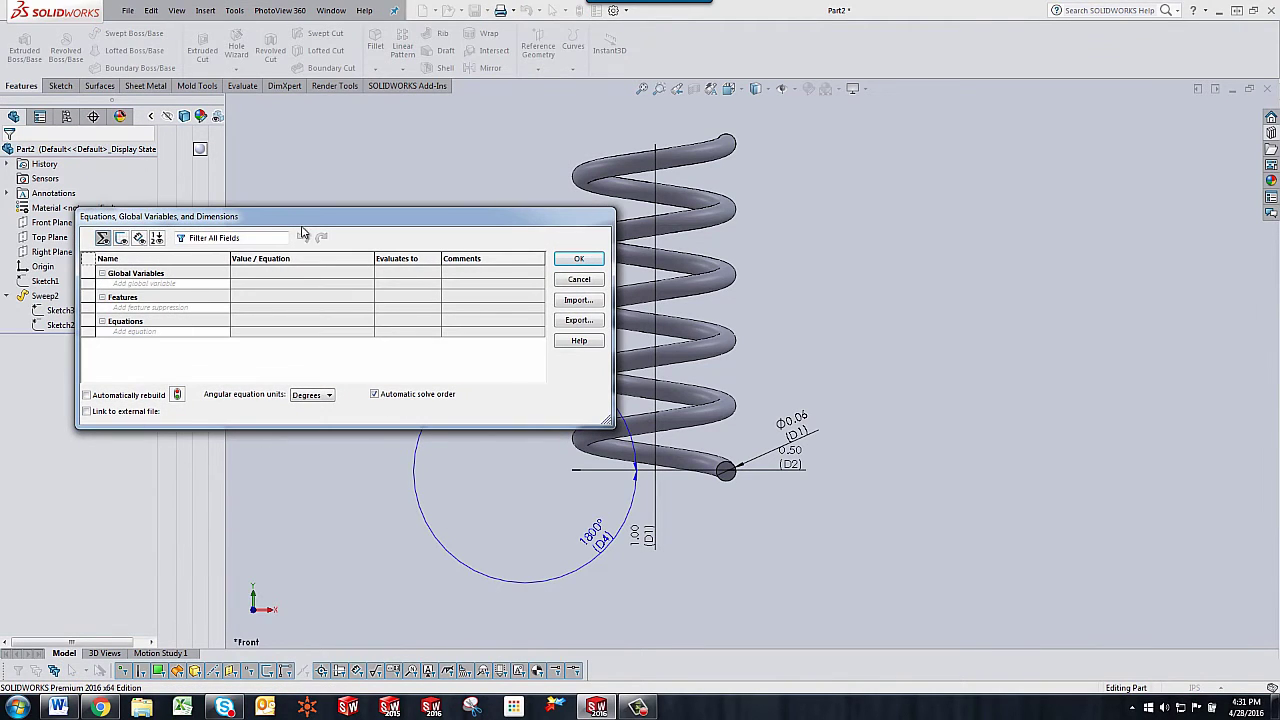
{"action": "left_click_drag", "start_coordinate": [305, 222], "coordinate": [912, 252]}
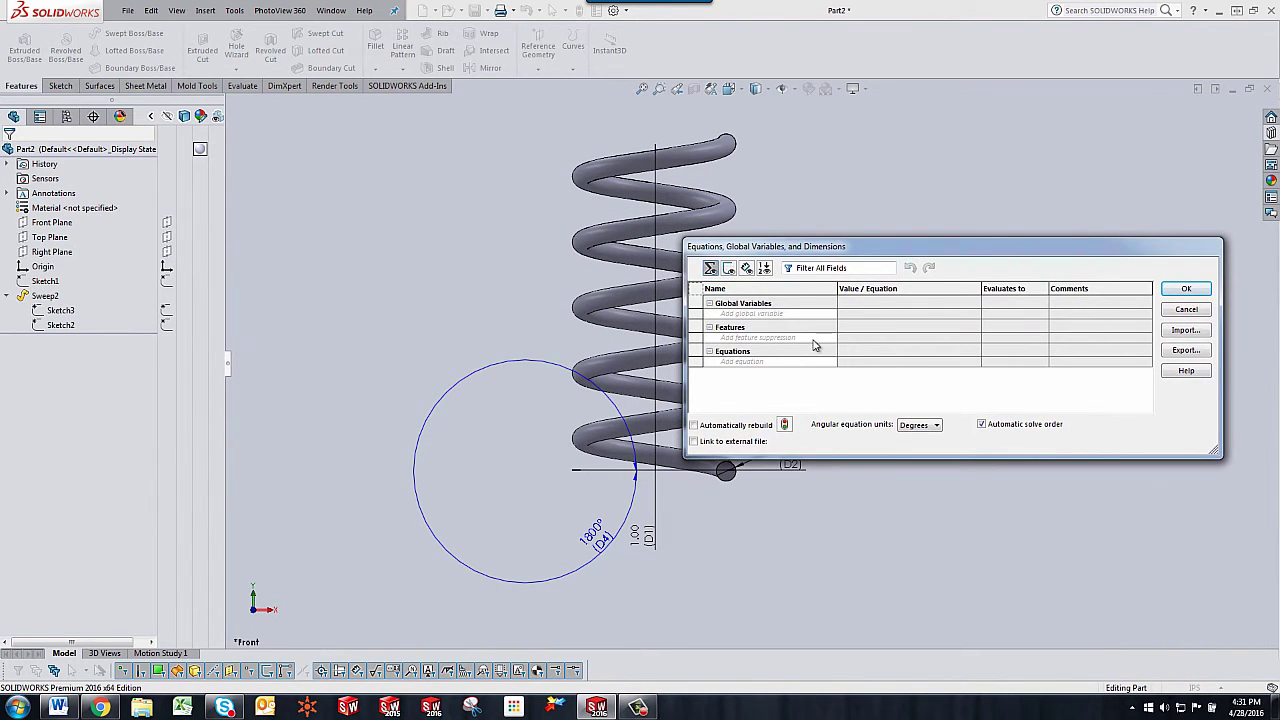
{"action": "left_click", "coordinate": [736, 315]}
{"action": "left_click", "coordinate": [858, 313]}
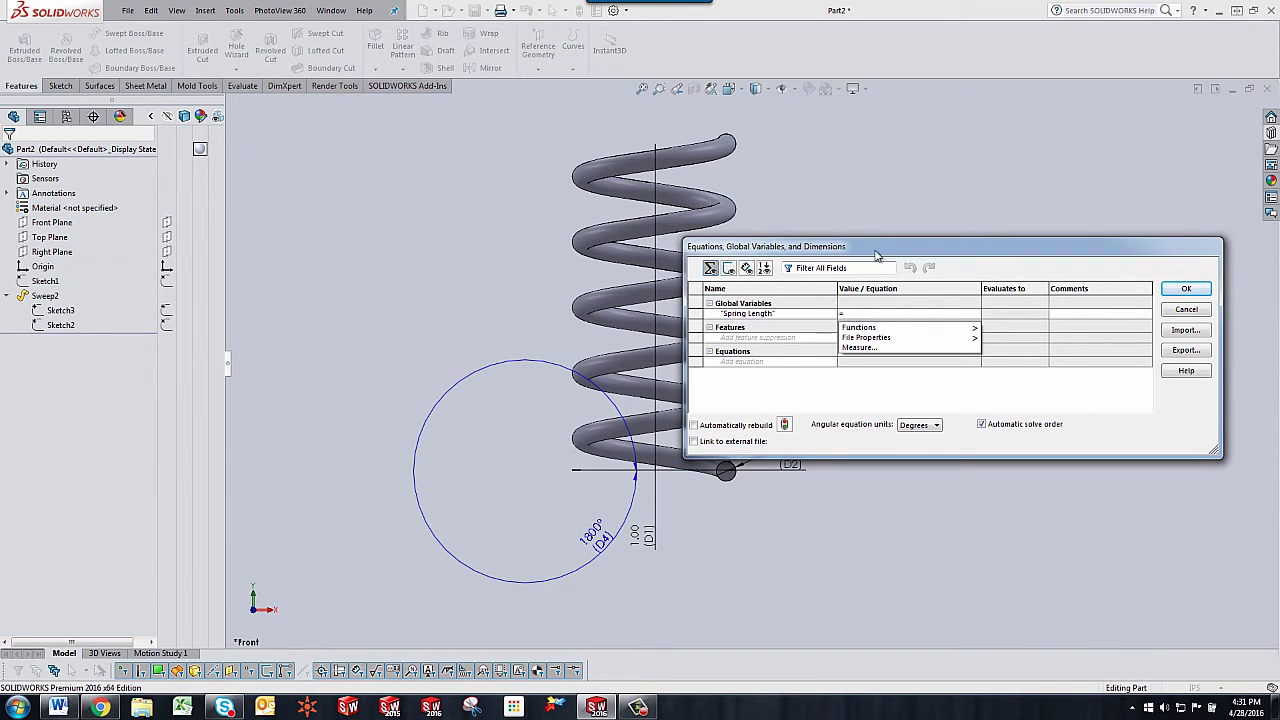
{"action": "left_click", "coordinate": [706, 290]}
{"action": "left_click_drag", "start_coordinate": [926, 253], "coordinate": [267, 297]}
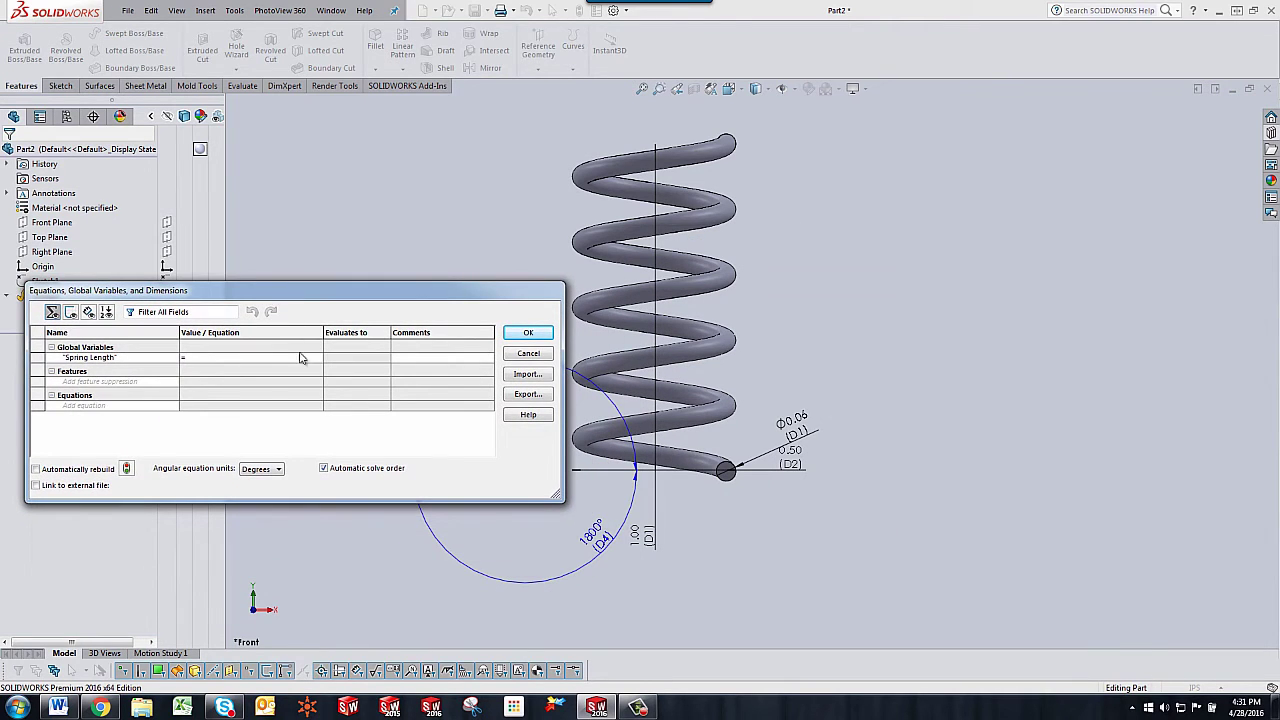
{"action": "left_click", "coordinate": [645, 548]}
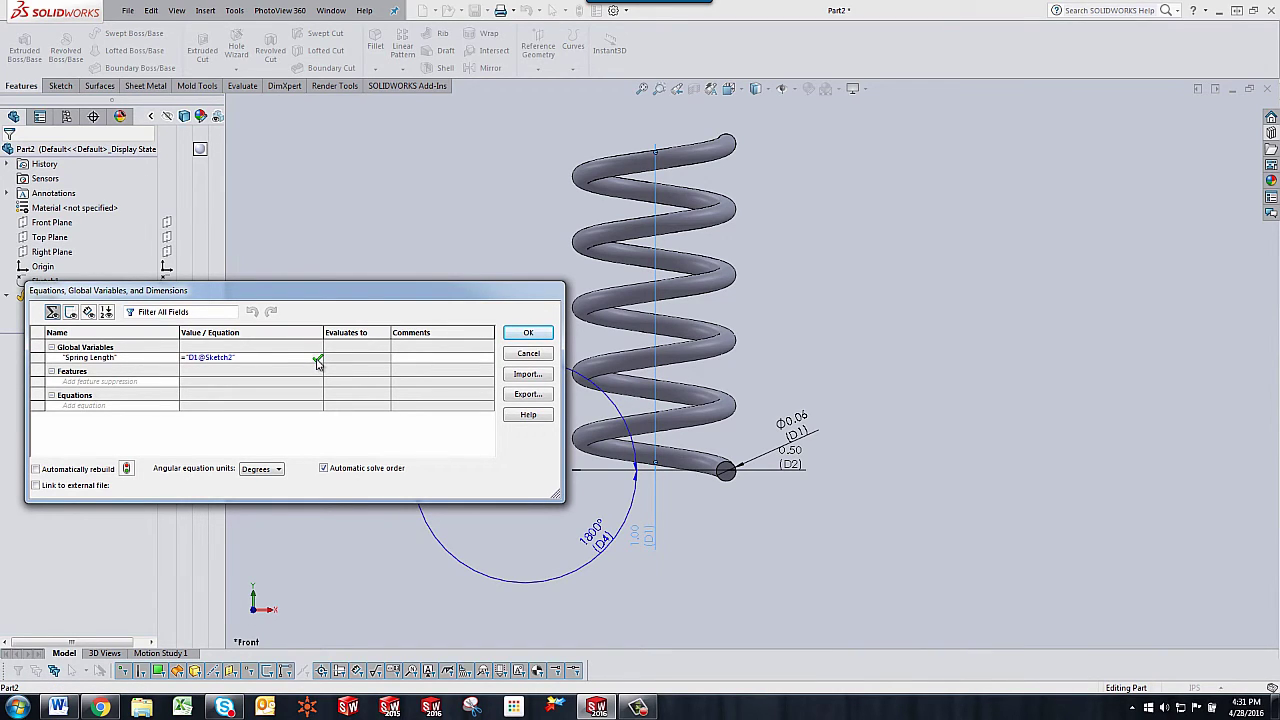
{"action": "left_click", "coordinate": [317, 361]}
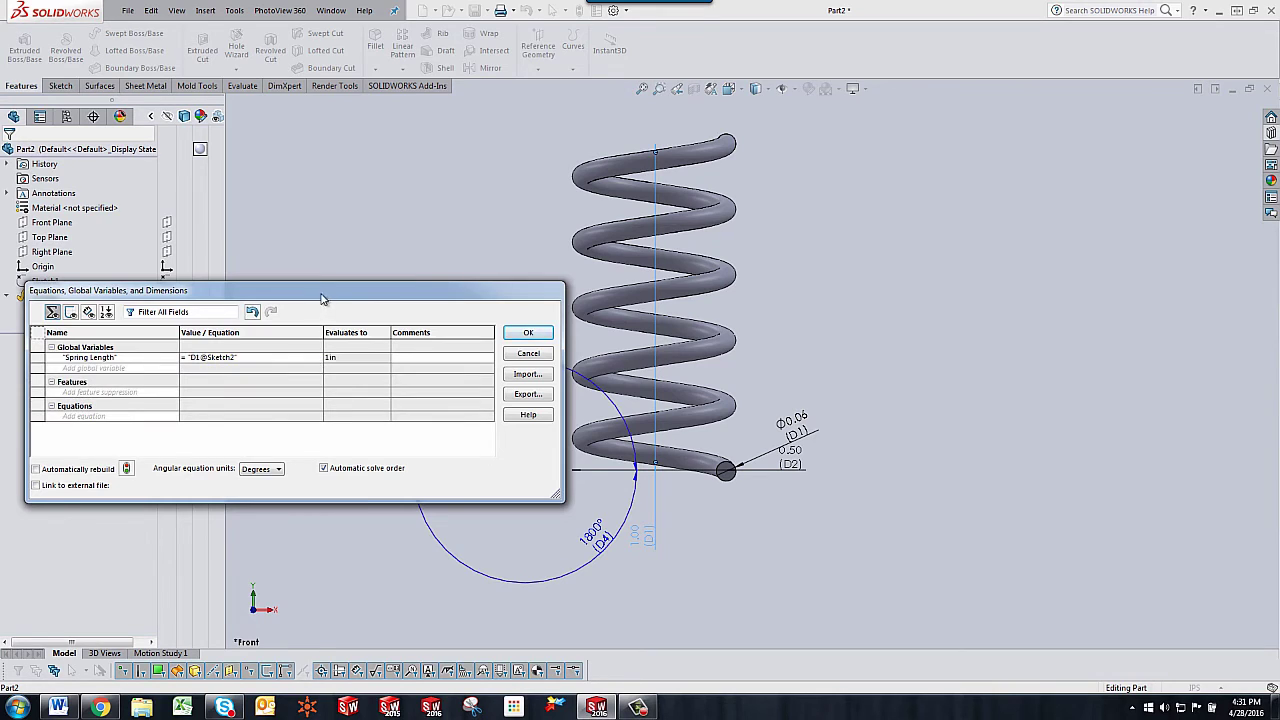
{"action": "left_click_drag", "start_coordinate": [322, 298], "coordinate": [374, 274]}
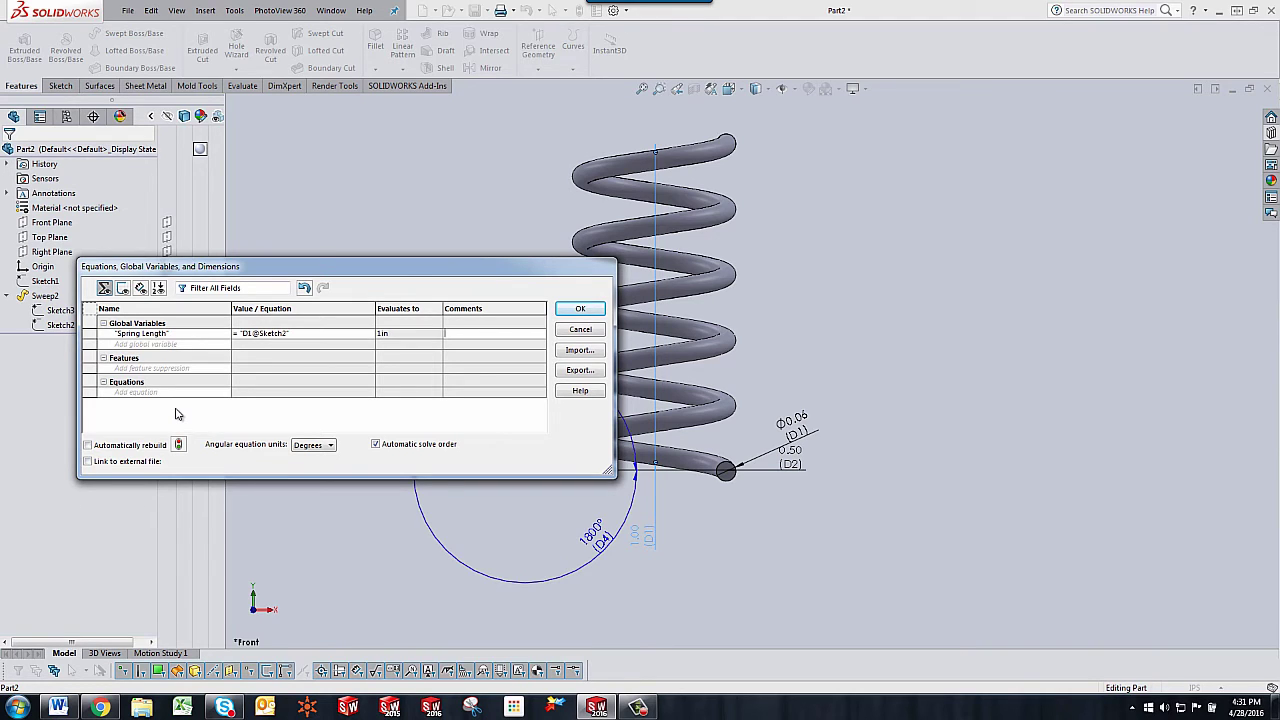
Add equation D4@Sweep2 = "Spring Length" * 1800deg
{"action": "left_click", "coordinate": [321, 262]}
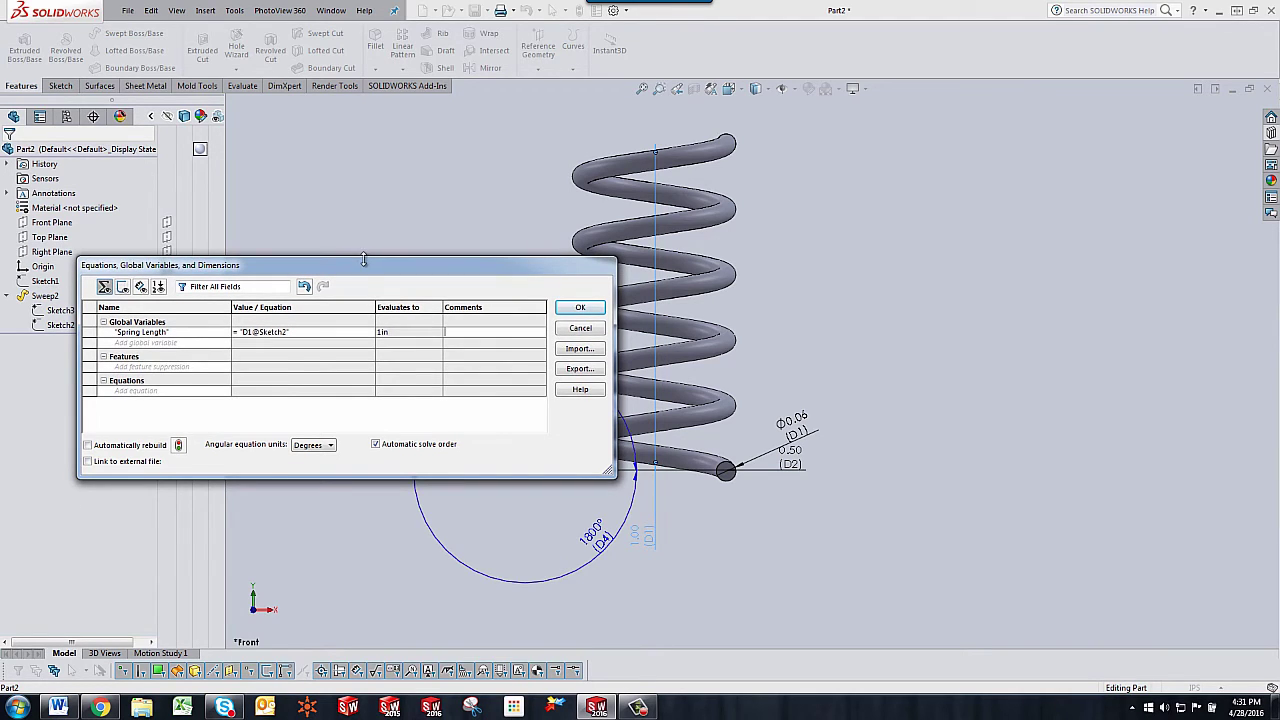
{"action": "left_click", "coordinate": [130, 398]}
{"action": "left_click_drag", "start_coordinate": [309, 267], "coordinate": [277, 128]}
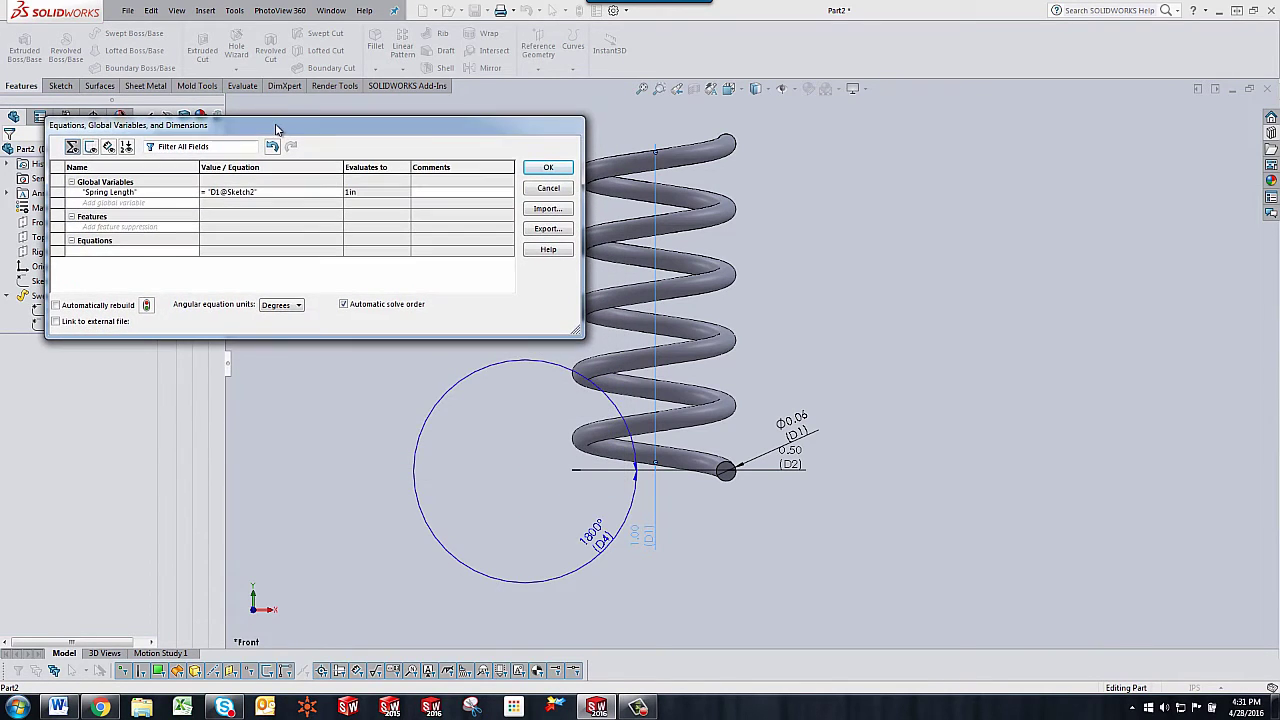
{"action": "left_click", "coordinate": [597, 543]}
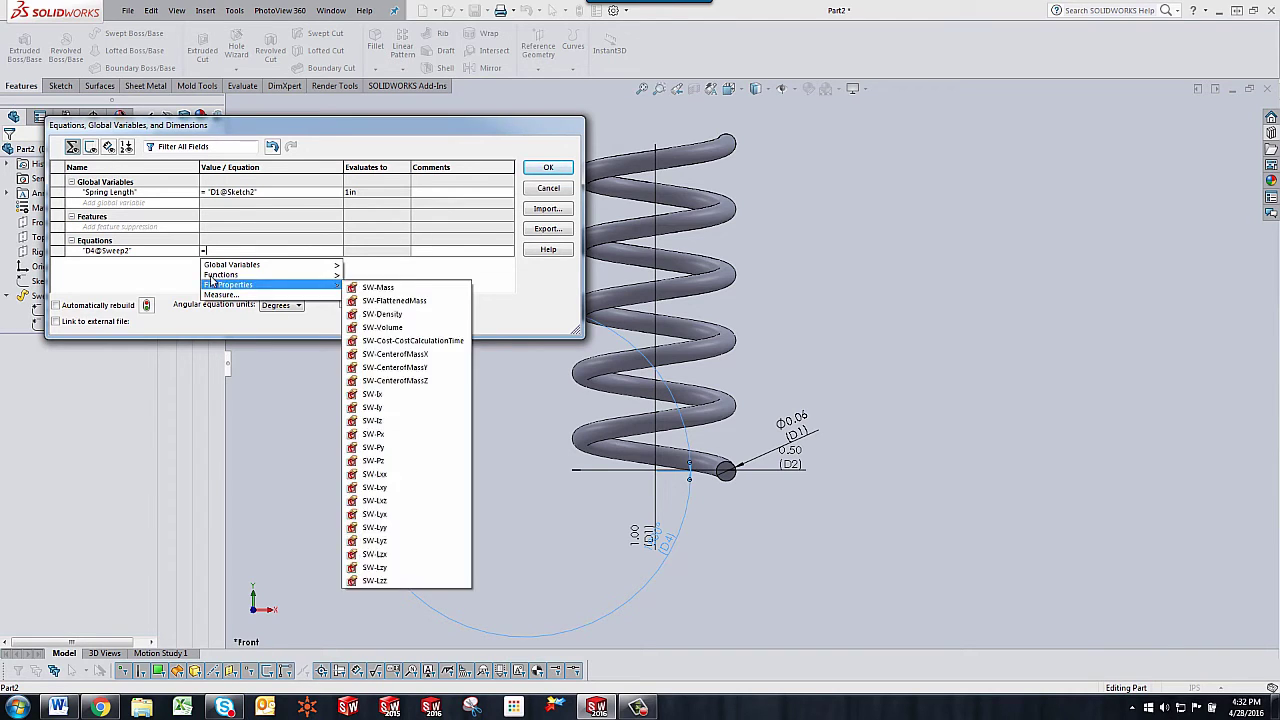
{"action": "mouse_move", "coordinate": [225, 274]}
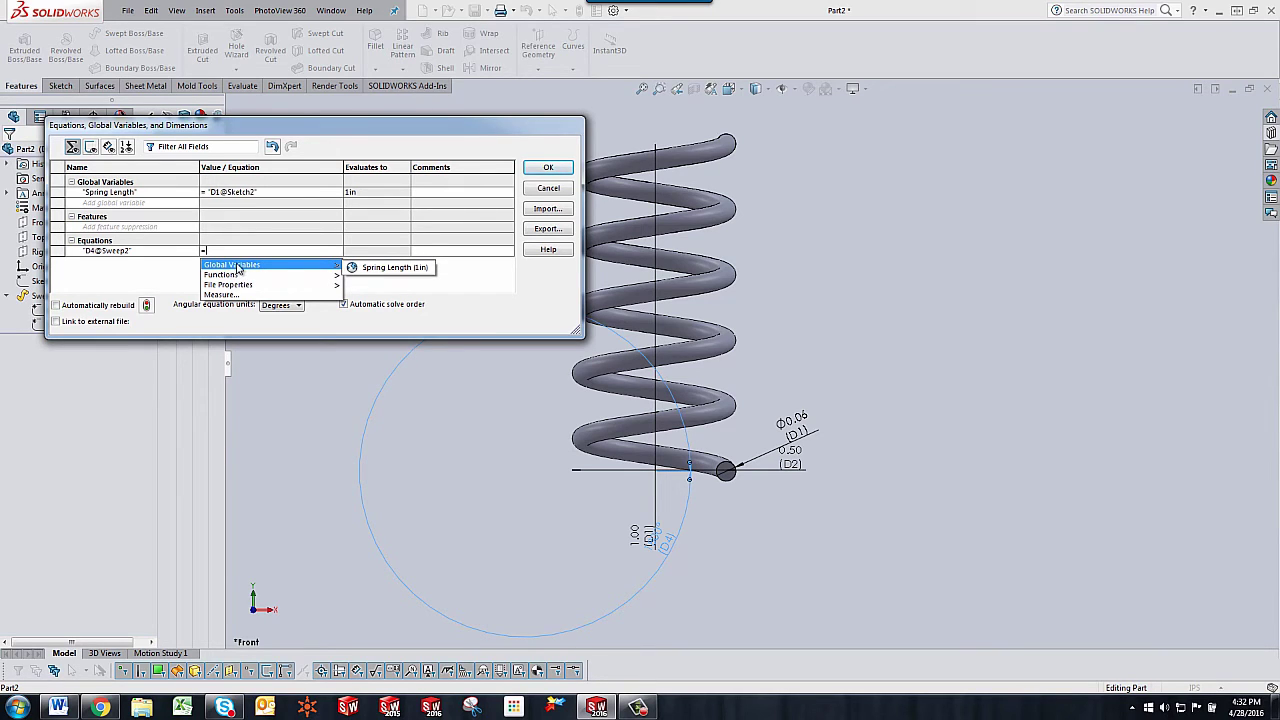
{"action": "left_click", "coordinate": [377, 268]}
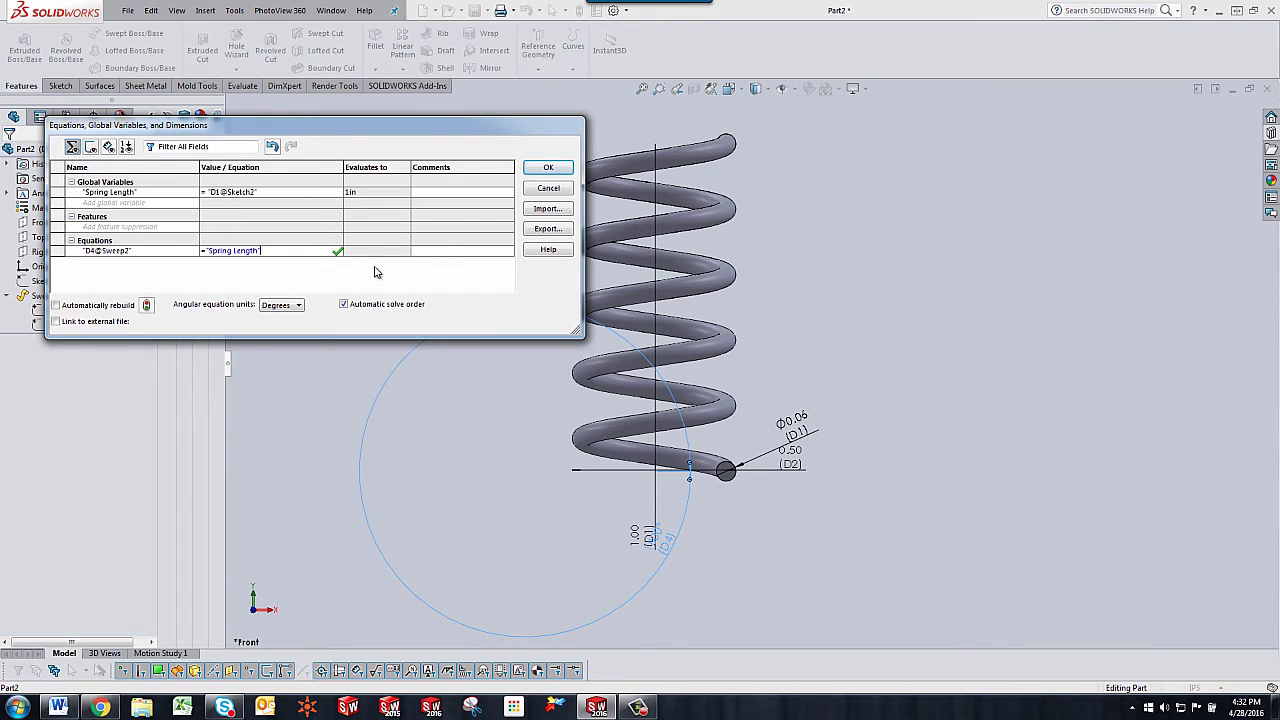
{"action": "left_click", "coordinate": [278, 252]}
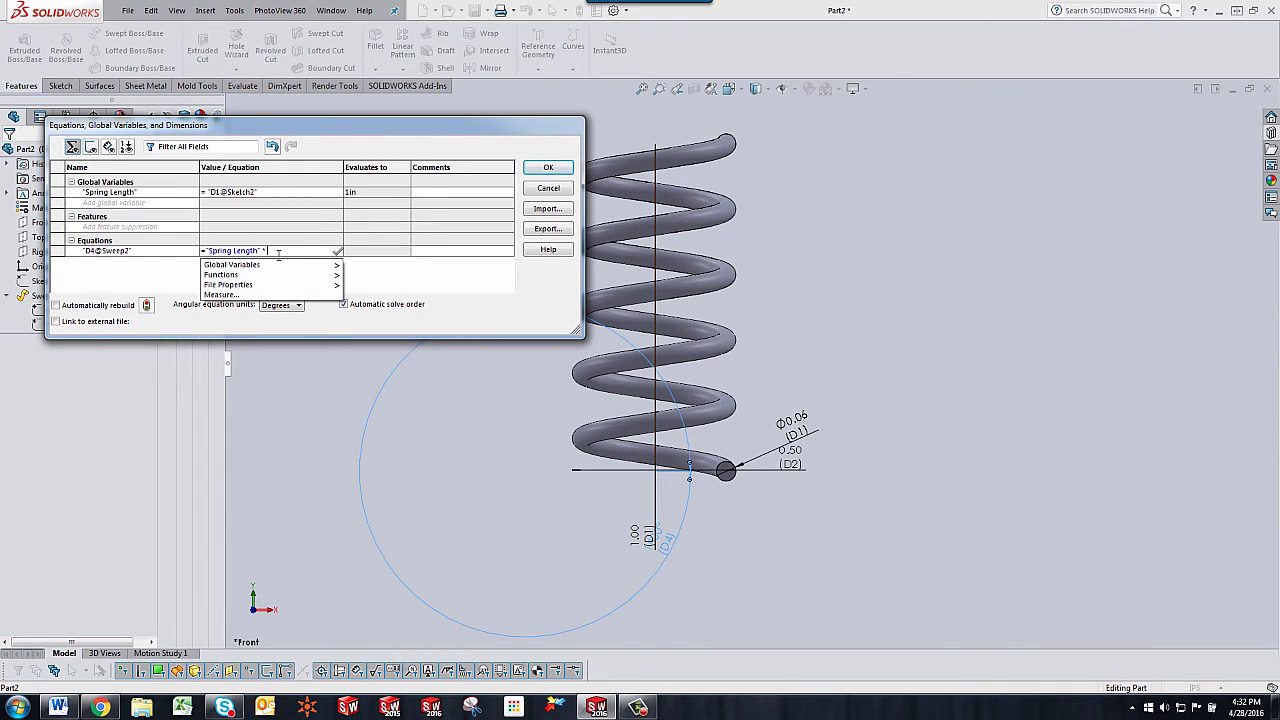
{"action": "type", "text": "1800"}
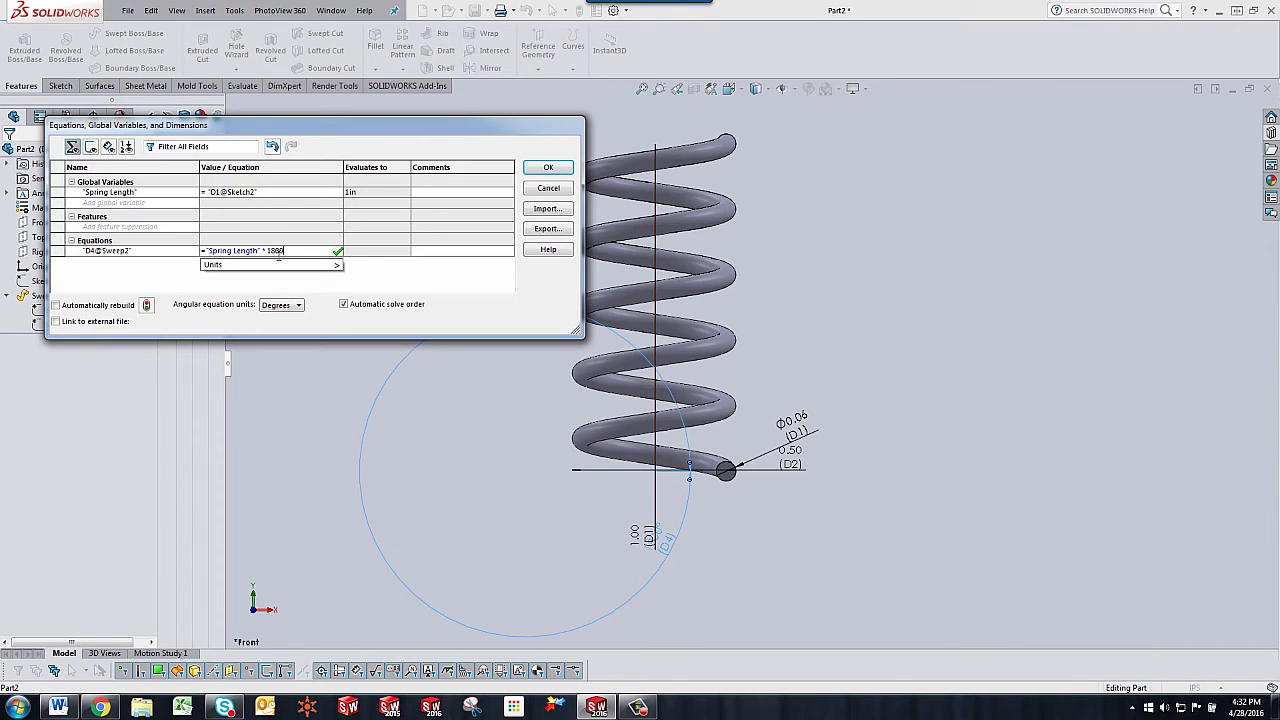
{"action": "left_click", "coordinate": [270, 266]}
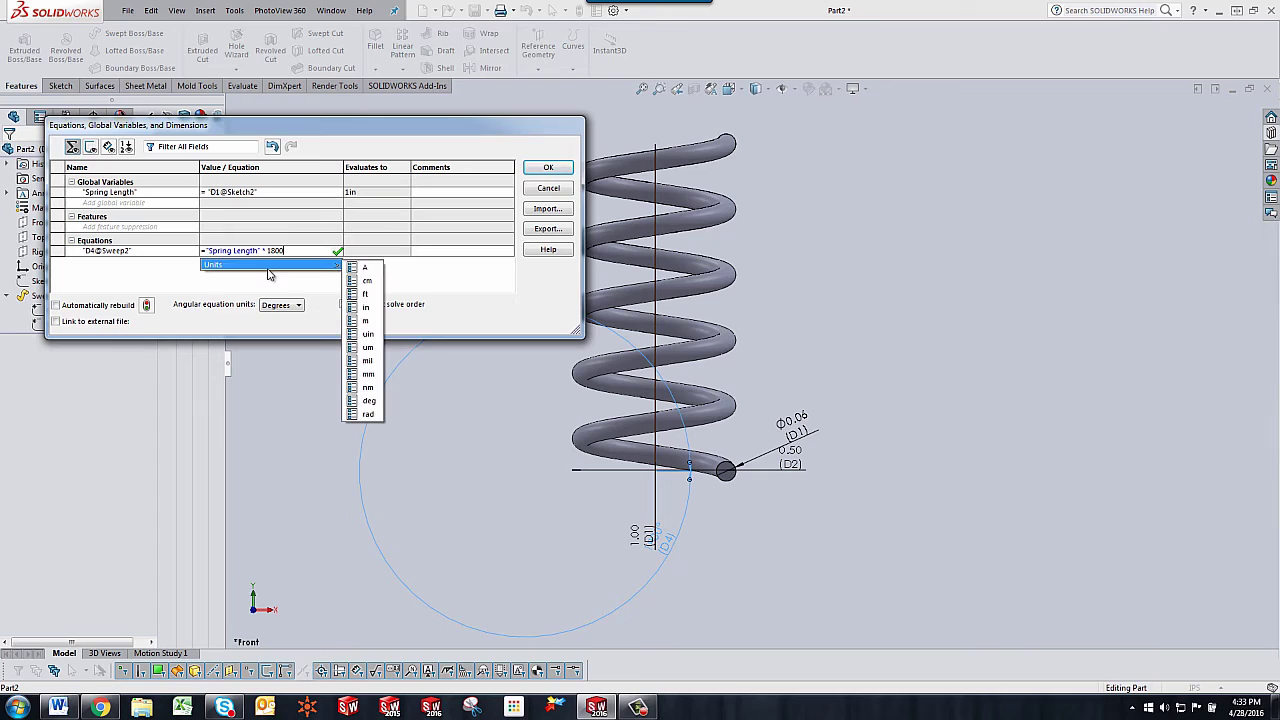
{"action": "left_click", "coordinate": [369, 401]}
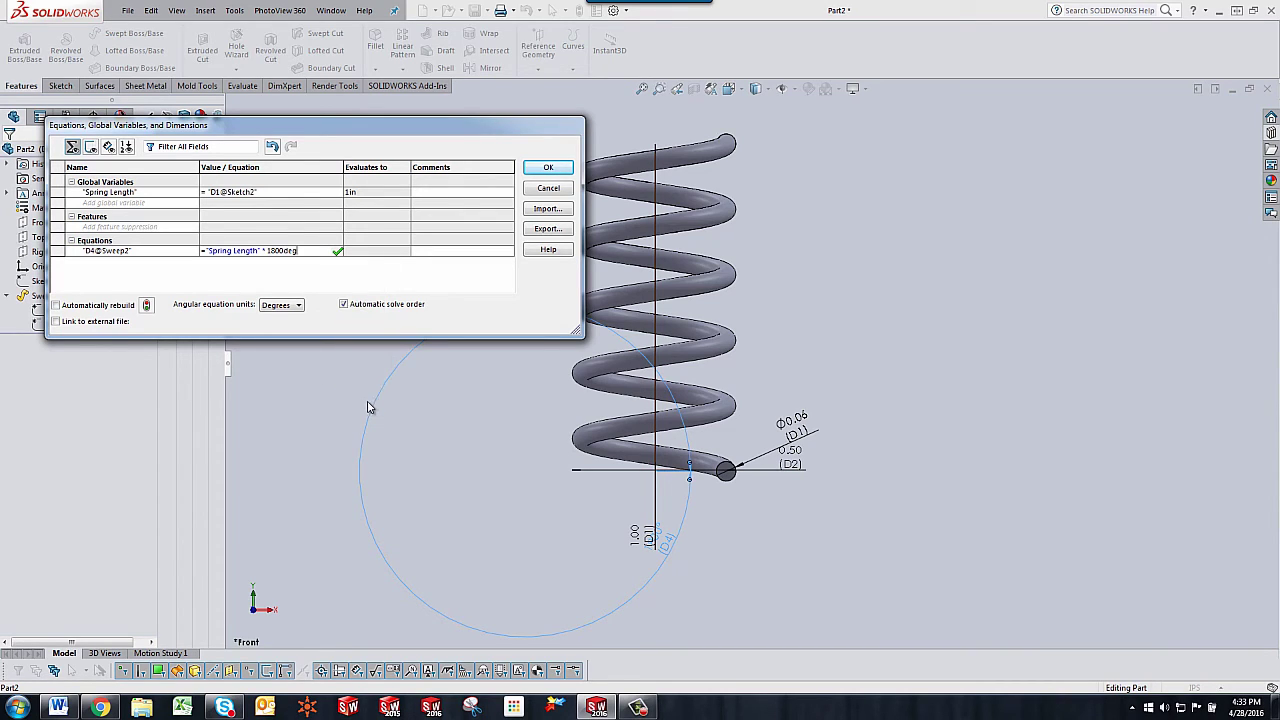
Commit the D4 equation, close Equations with OK, and drag the D4 dimension aside
{"action": "left_click", "coordinate": [338, 252]}
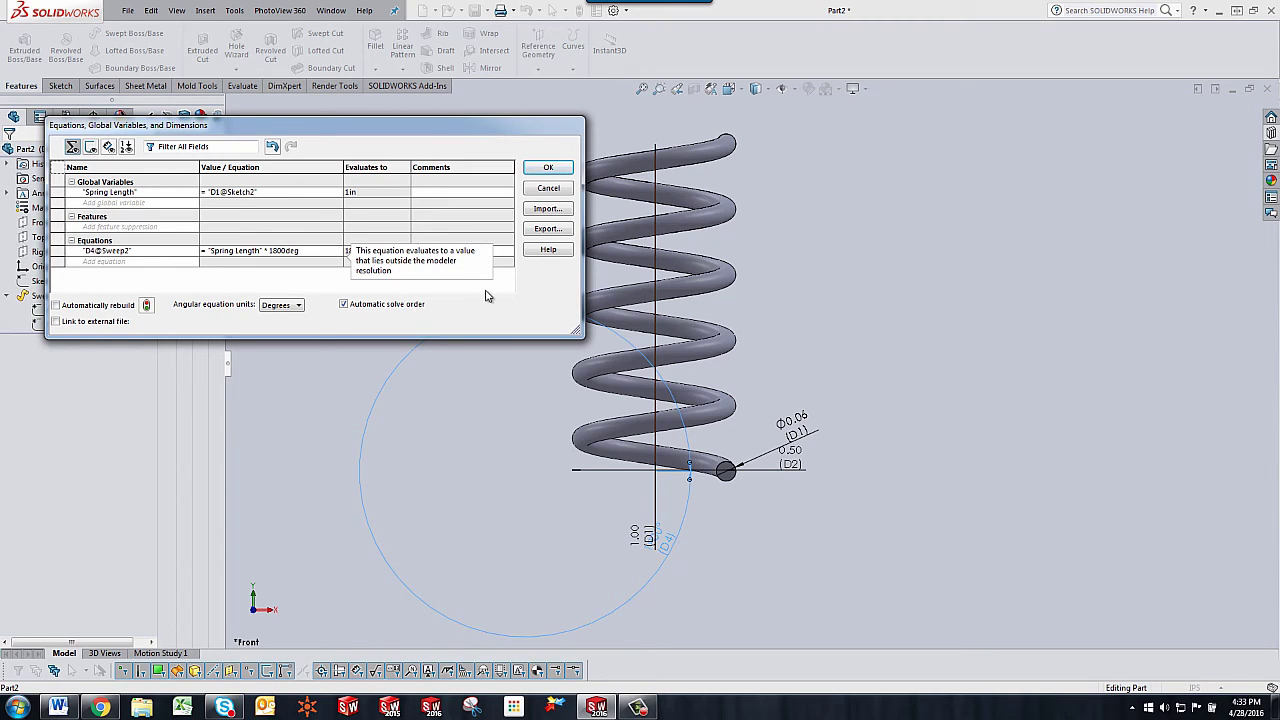
{"action": "left_click", "coordinate": [547, 170]}
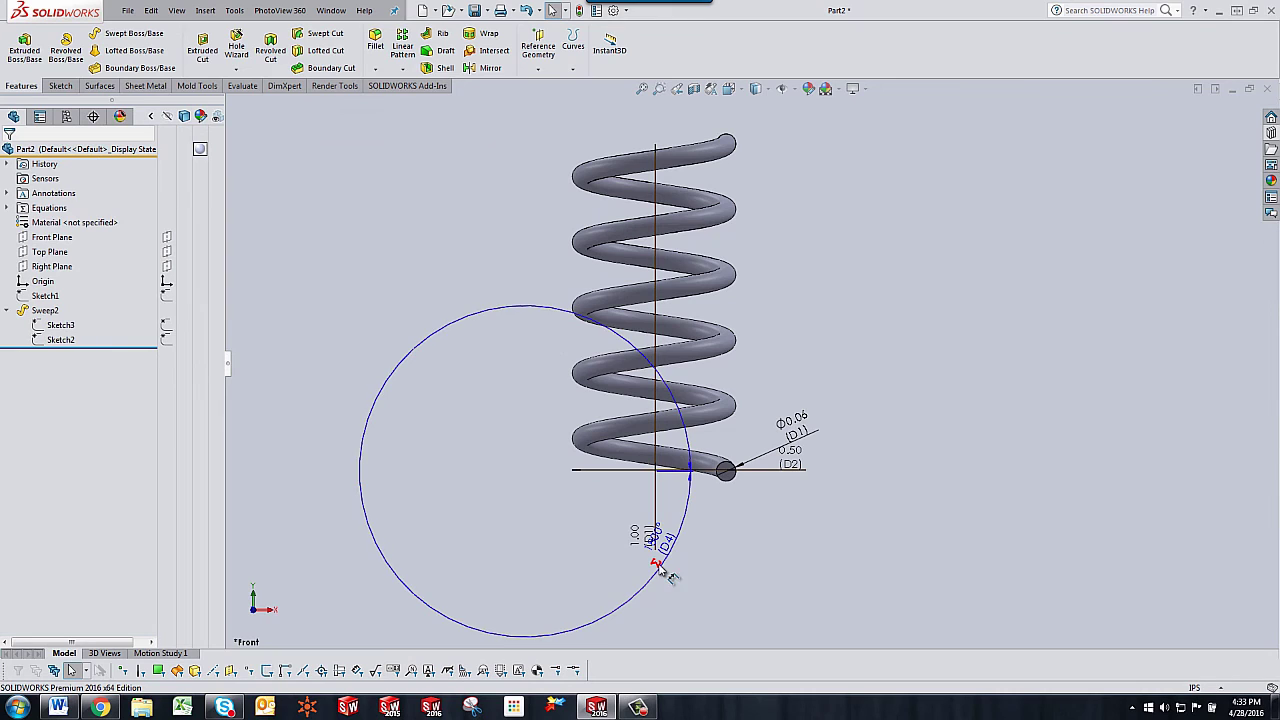
{"action": "left_click_drag", "start_coordinate": [683, 558], "coordinate": [530, 530]}
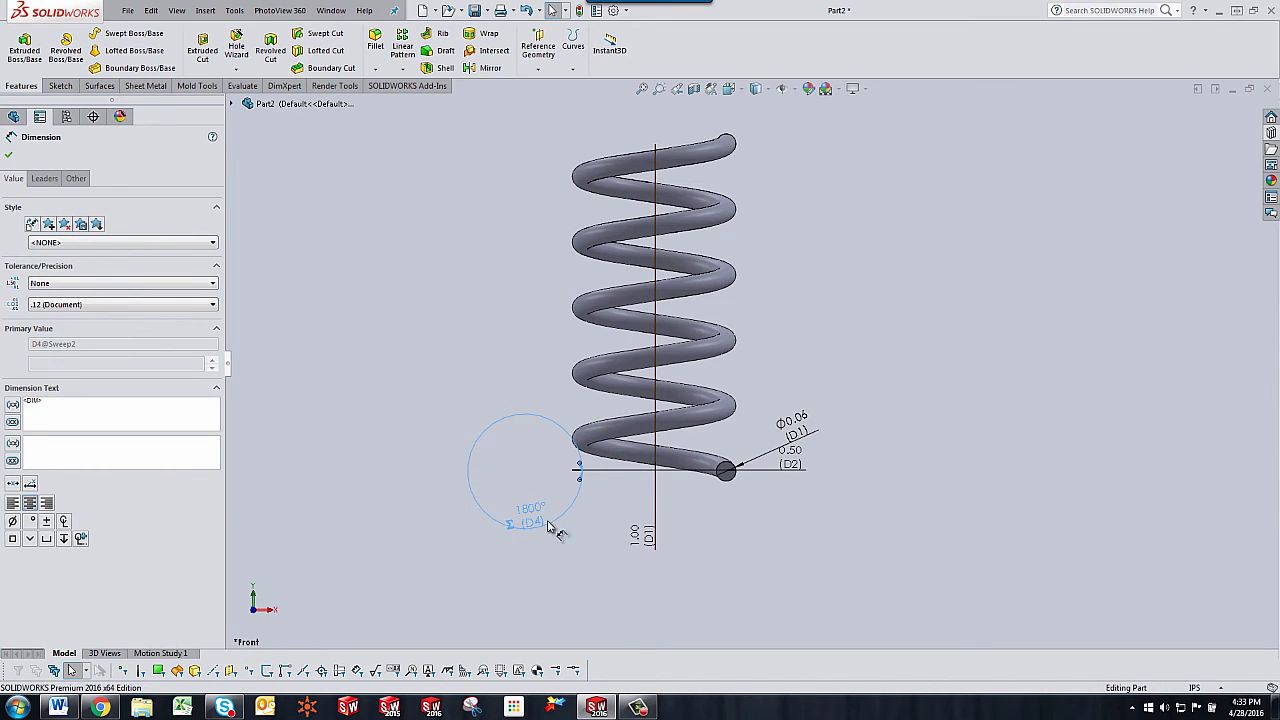
Set the D1 spring length to 1.5 in and rebuild, giving a 2700° twist
{"action": "left_click", "coordinate": [634, 545]}
{"action": "mouse_move", "coordinate": [634, 545]}
{"action": "left_mouse_down"}
{"action": "mouse_move", "coordinate": [620, 562]}
{"action": "mouse_move", "coordinate": [651, 566]}
{"action": "mouse_move", "coordinate": [637, 491]}
{"action": "left_mouse_up"}
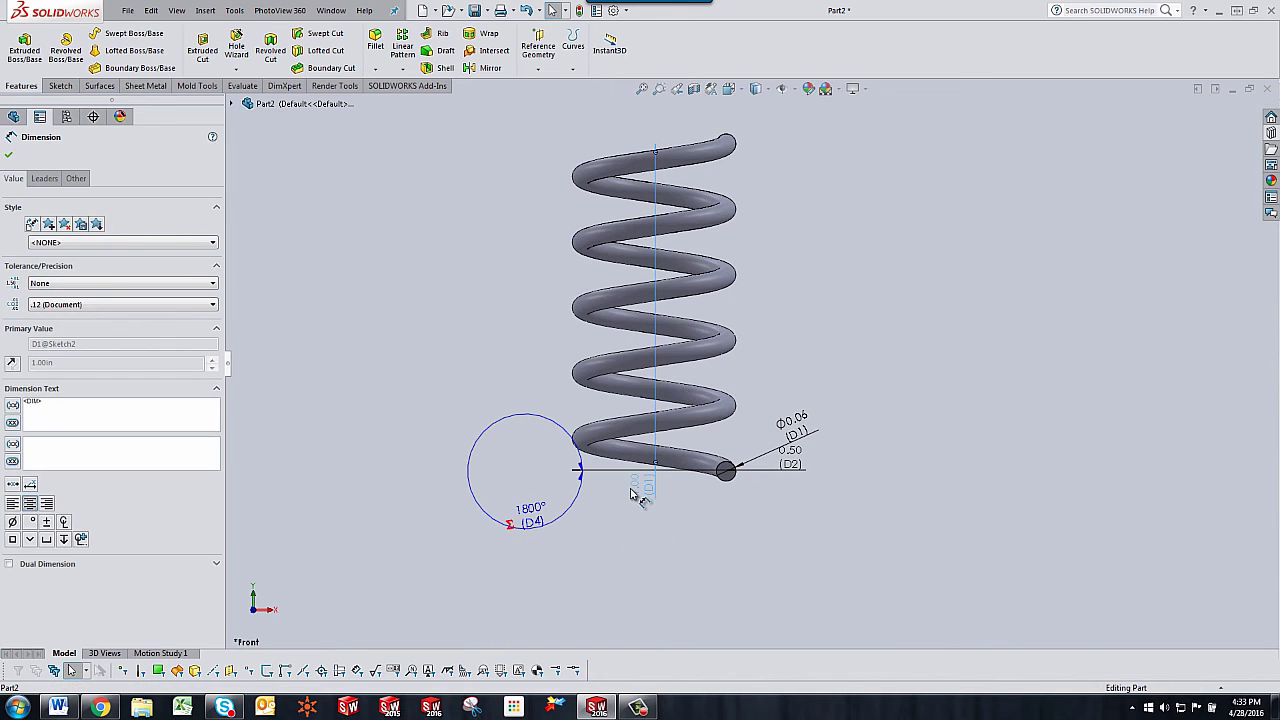
{"action": "double_click", "coordinate": [631, 494]}
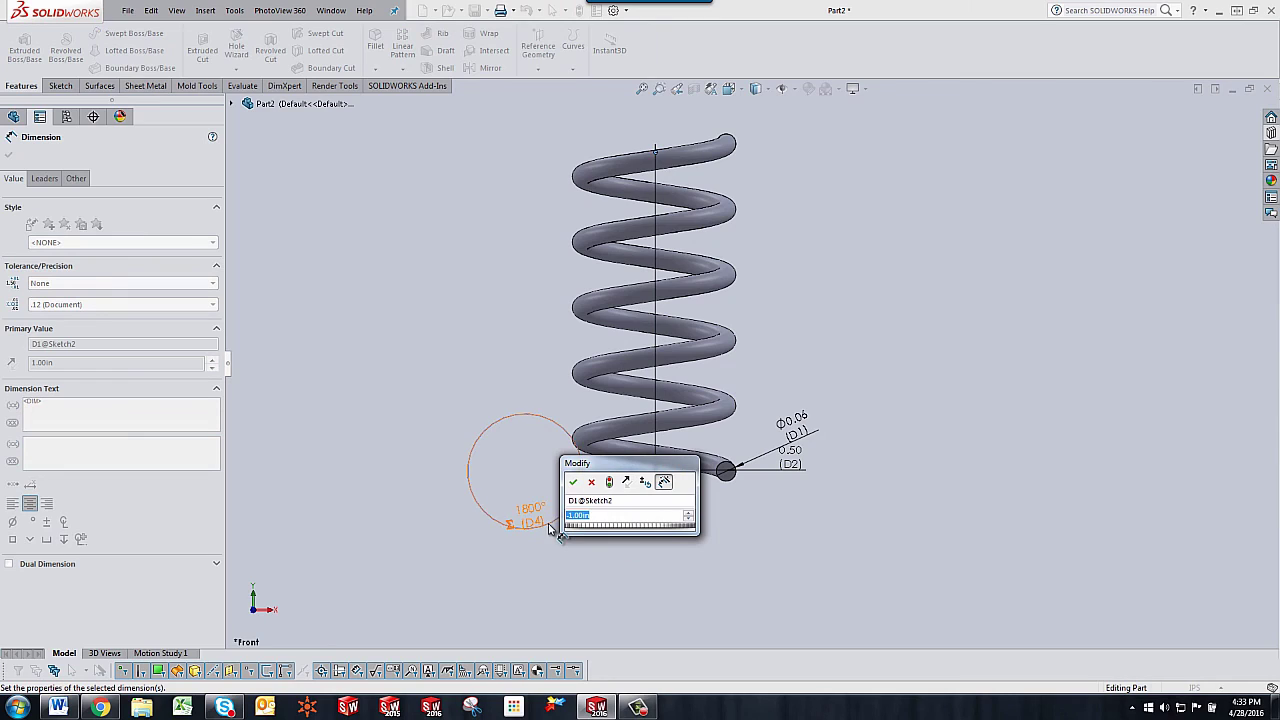
{"action": "type", "text": "1.5"}
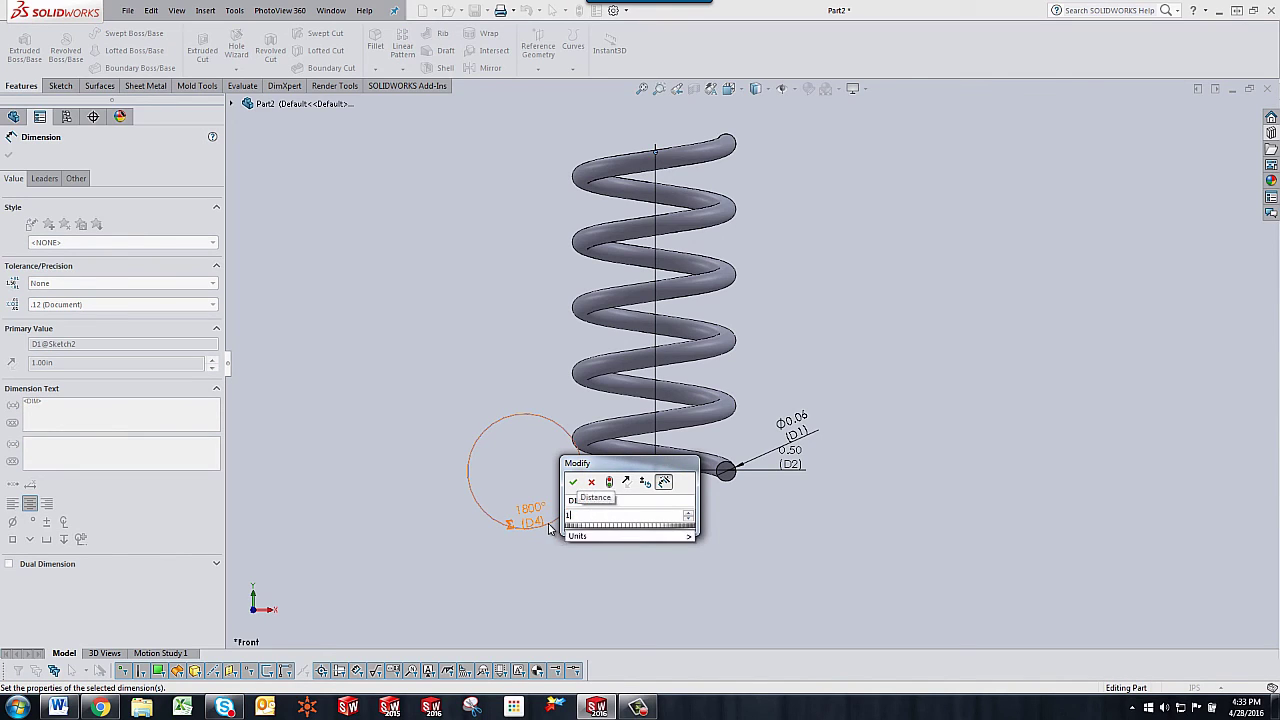
{"action": "left_click", "coordinate": [609, 483]}
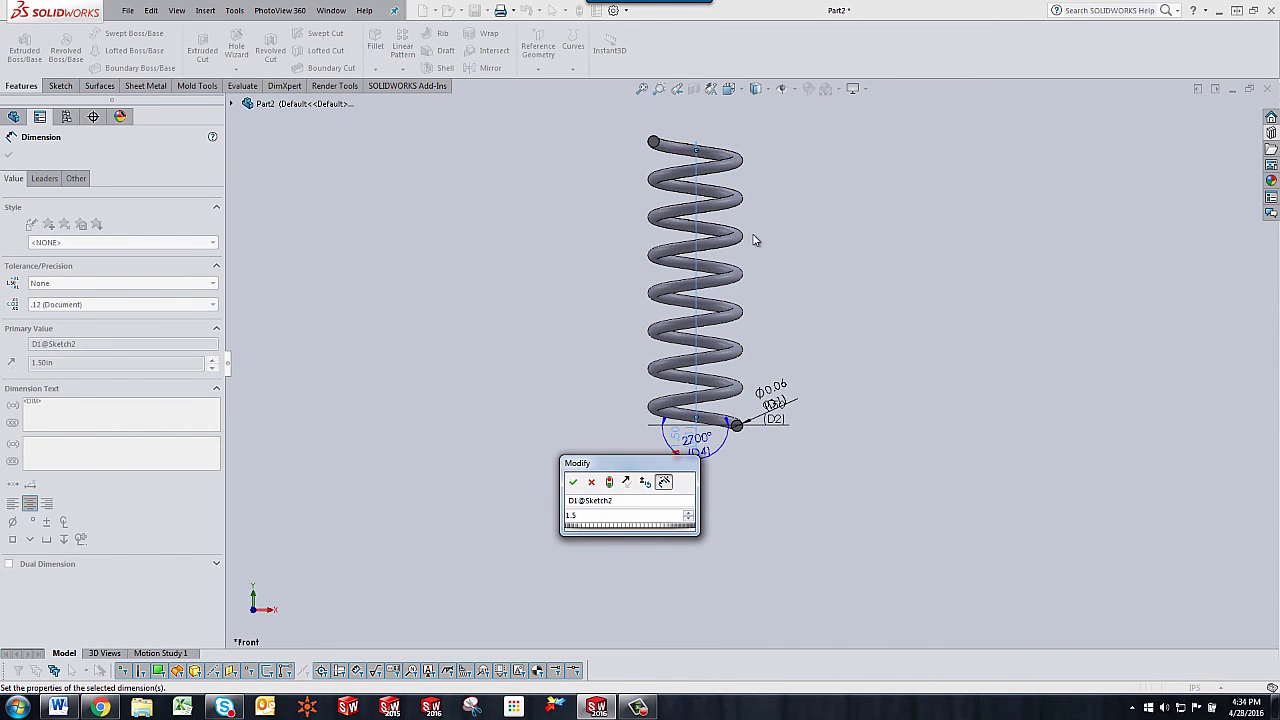
Change the D1 spring length to 0.75 in
{"action": "double_click", "coordinate": [583, 516]}
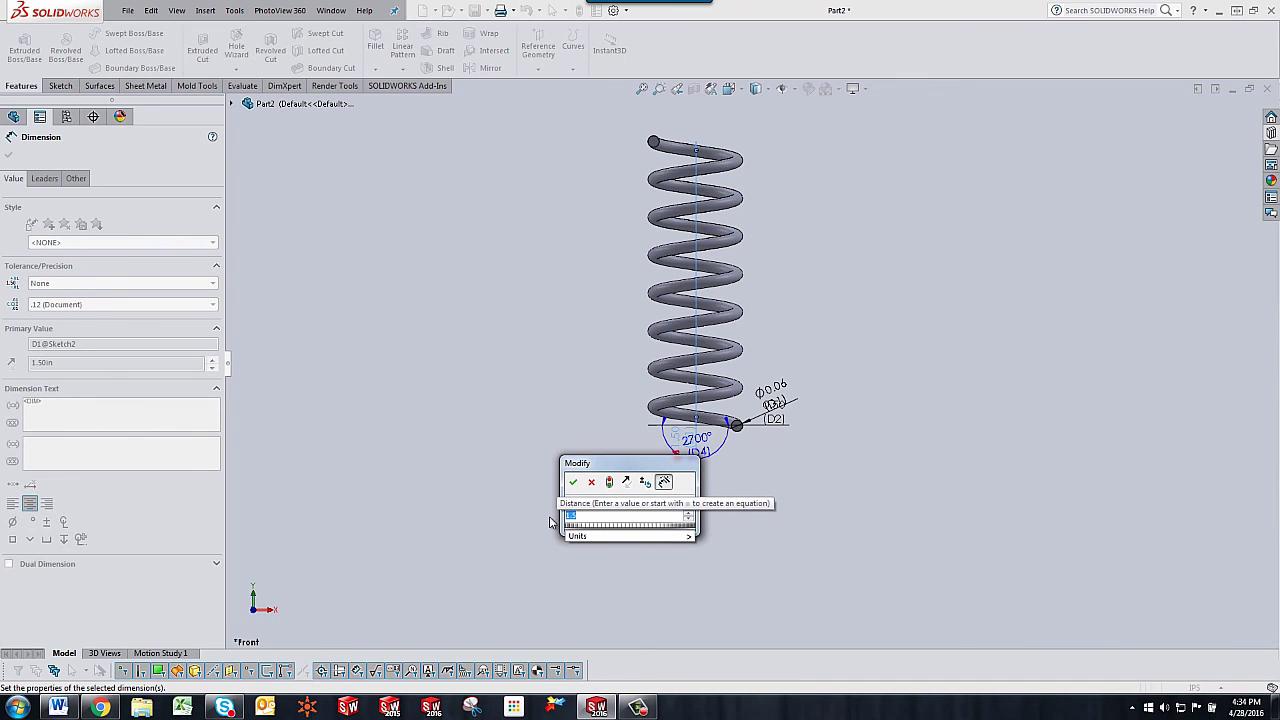
{"action": "type", "text": ".75"}
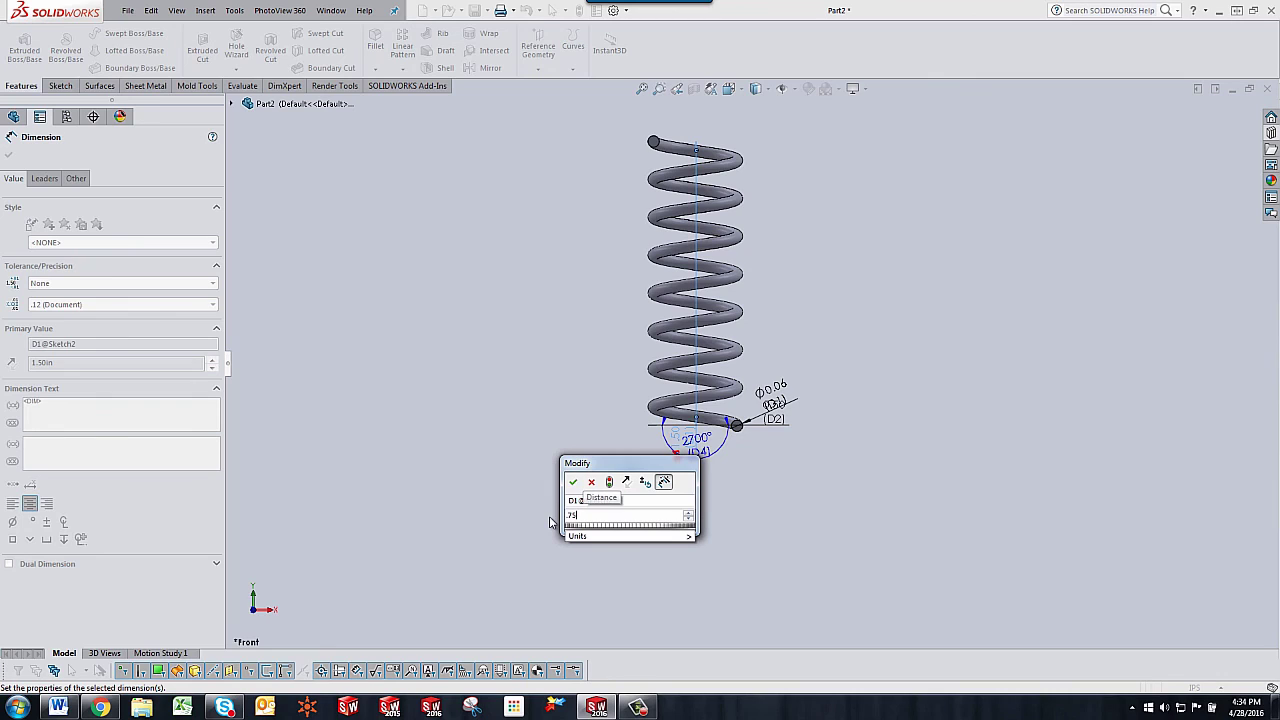
{"action": "key", "text": "Return"}
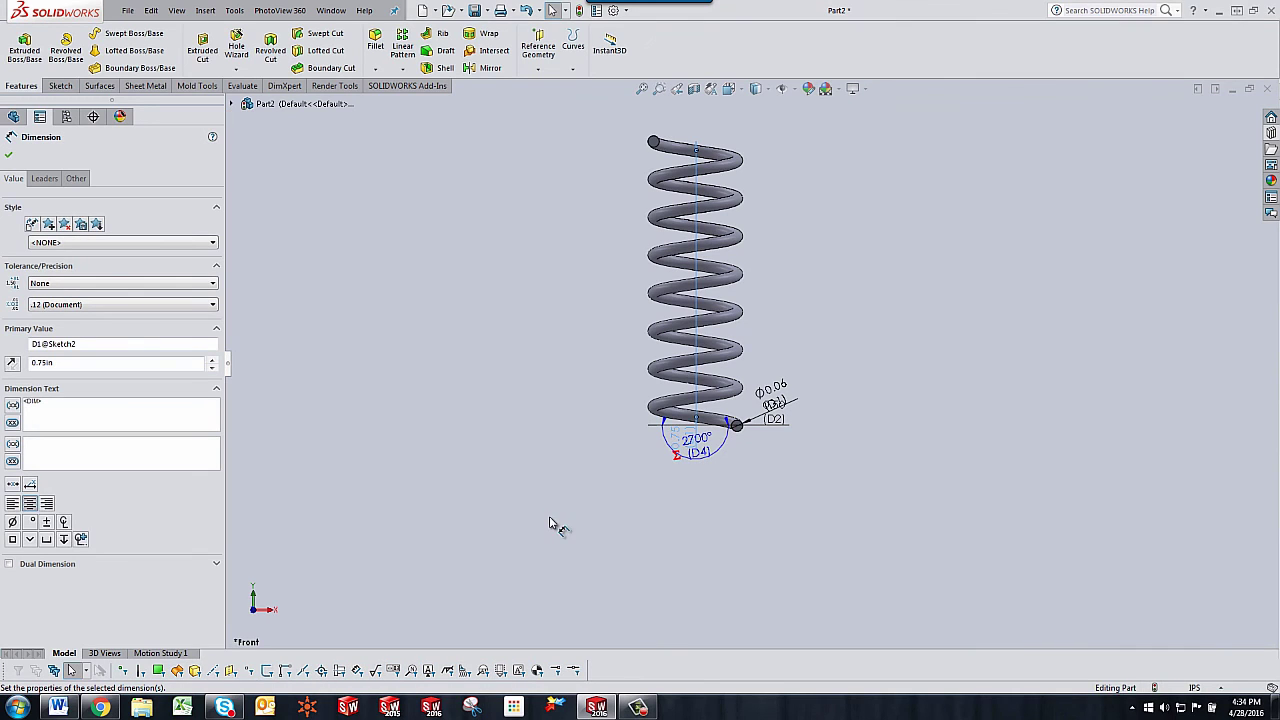
Rebuild the 0.75 in spring so D4 reads 1350°, then move that dimension below the coils
{"action": "left_click", "coordinate": [588, 10]}
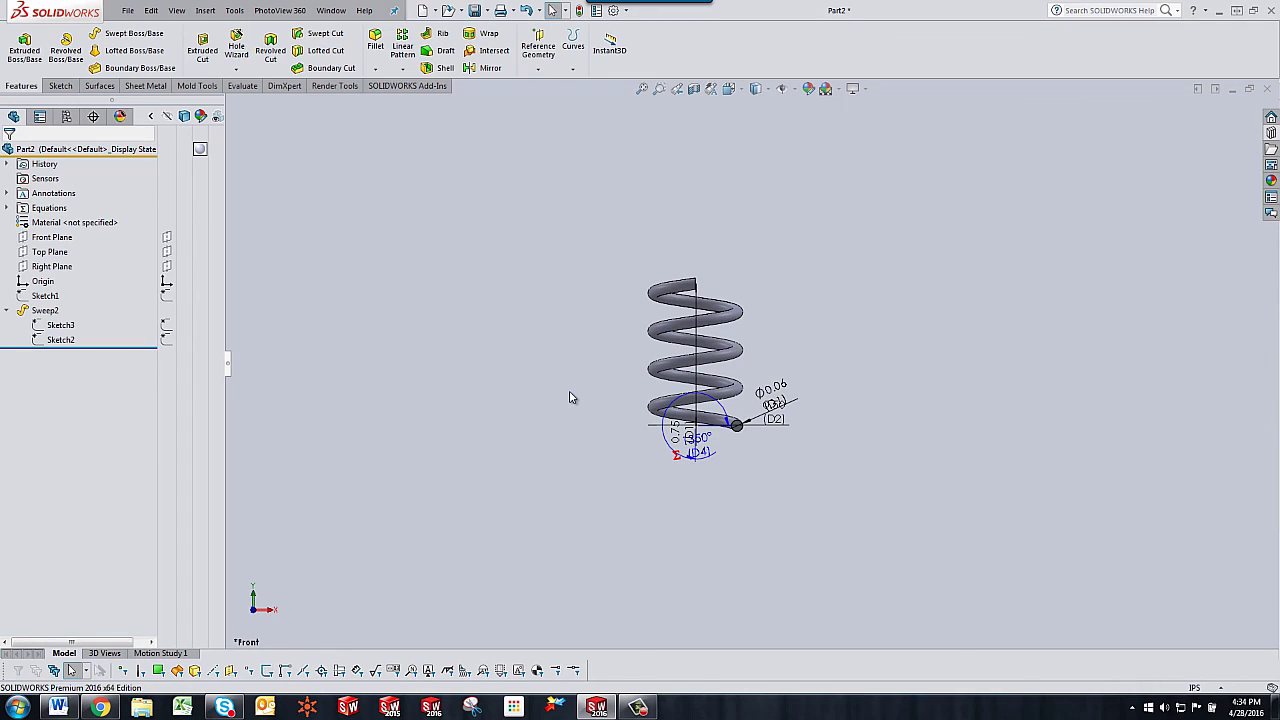
{"action": "left_click_drag", "start_coordinate": [712, 450], "coordinate": [656, 520]}
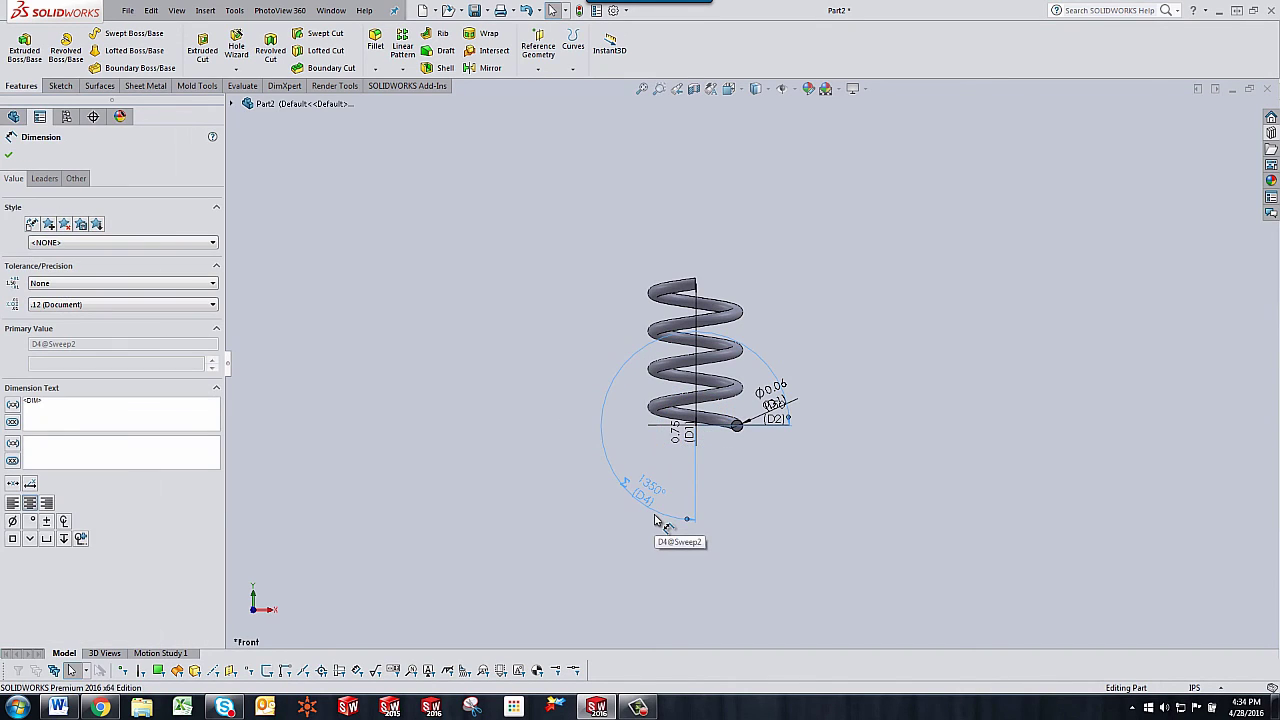